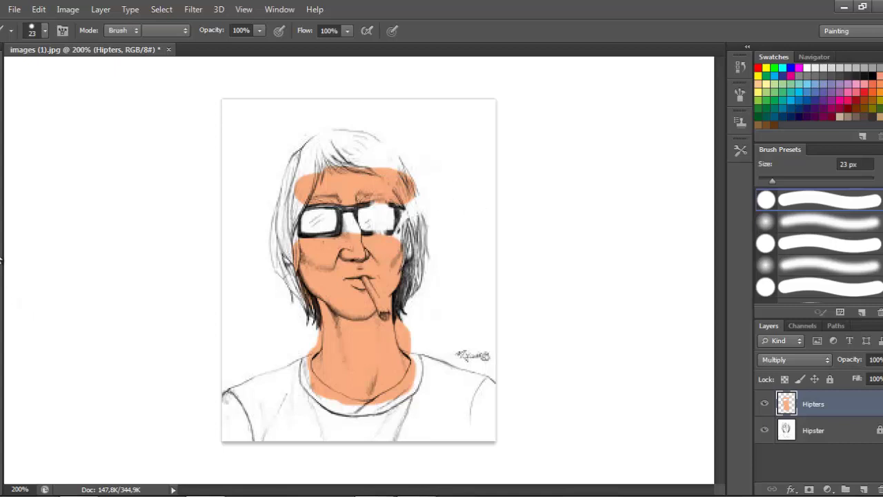
# Step: Fill the remaining skin areas around the glasses with the orange skin tone, reducing the brush to 14 px and 5 px
pyautogui.moveTo(303, 187)
pyautogui.mouseDown()
pyautogui.moveTo(327, 179)
pyautogui.moveTo(406, 203)
pyautogui.mouseUp()
pyautogui.click(1, 207)
pyautogui.rightClick(331, 176)
pyautogui.moveTo(359, 186)
pyautogui.mouseDown()
pyautogui.moveTo(323, 191)
pyautogui.moveTo(378, 183)
pyautogui.moveTo(400, 195)
pyautogui.moveTo(371, 188)
pyautogui.moveTo(302, 198)
pyautogui.moveTo(348, 194)
pyautogui.moveTo(340, 192)
pyautogui.moveTo(281, 231)
pyautogui.mouseUp()
pyautogui.press('Return')
pyautogui.moveTo(355, 235); pyautogui.dragTo(353, 238)
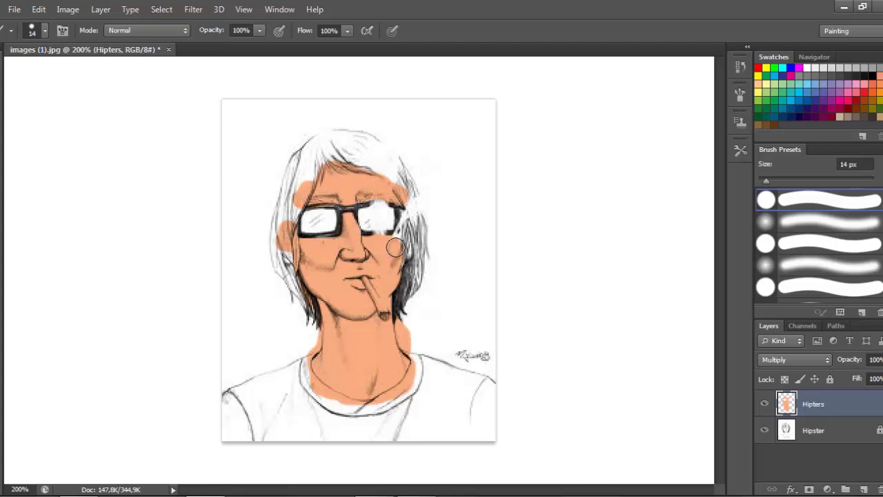
pyautogui.rightClick(393, 284)
pyautogui.write('5')
pyautogui.press('Return')
# Step: Erase the orange overspill beyond the face, neck and collar with a 25 px eraser, touching up the neckline at 5 px
pyautogui.press('e')
pyautogui.moveTo(278, 209)
pyautogui.mouseDown()
pyautogui.moveTo(275, 264)
pyautogui.moveTo(279, 217)
pyautogui.moveTo(315, 144)
pyautogui.moveTo(275, 216)
pyautogui.moveTo(315, 149)
pyautogui.moveTo(383, 160)
pyautogui.moveTo(414, 185)
pyautogui.moveTo(390, 164)
pyautogui.moveTo(416, 205)
pyautogui.moveTo(416, 336)
pyautogui.moveTo(422, 274)
pyautogui.mouseUp()
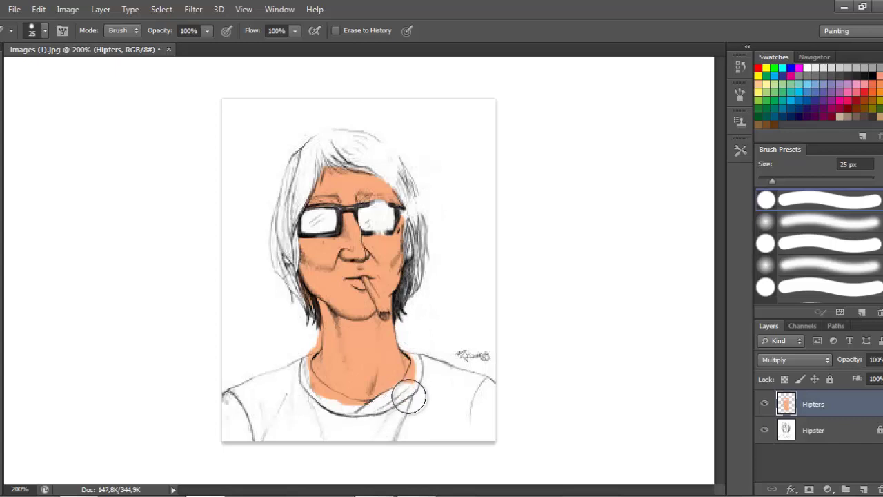
pyautogui.moveTo(306, 337)
pyautogui.mouseDown()
pyautogui.moveTo(284, 287)
pyautogui.moveTo(300, 326)
pyautogui.moveTo(293, 363)
pyautogui.moveTo(300, 387)
pyautogui.moveTo(343, 411)
pyautogui.moveTo(382, 418)
pyautogui.mouseUp()
pyautogui.press('b')
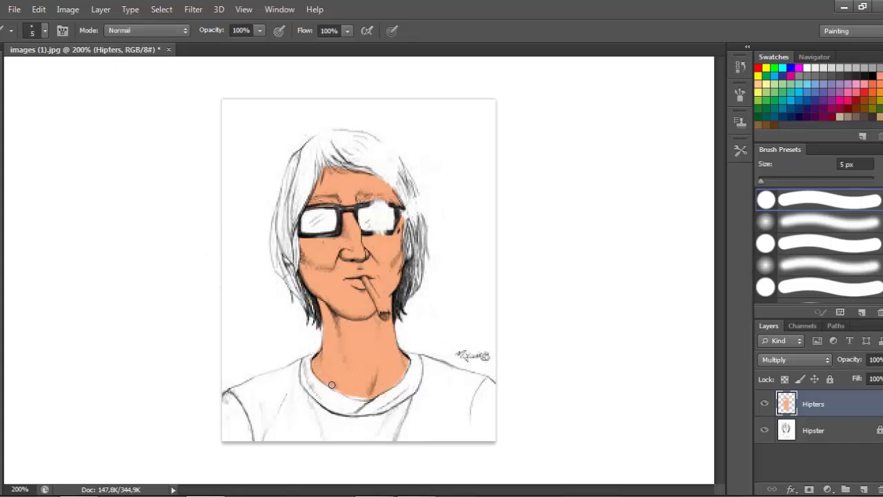
pyautogui.press('e')
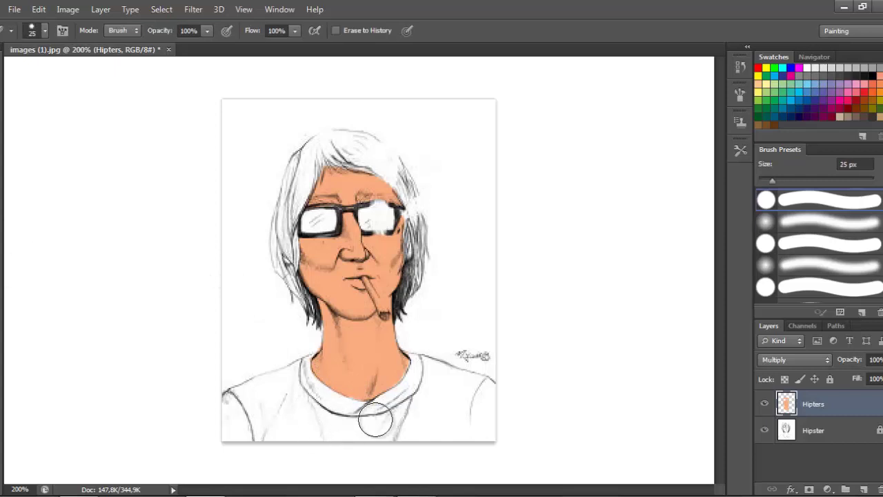
# Step: Paint the whole hair area brown with a soft round brush at 16 px
pyautogui.press('b')
pyautogui.rightClick(441, 133)
pyautogui.click(461, 229)
pyautogui.click(758, 125)
pyautogui.rightClick(334, 150)
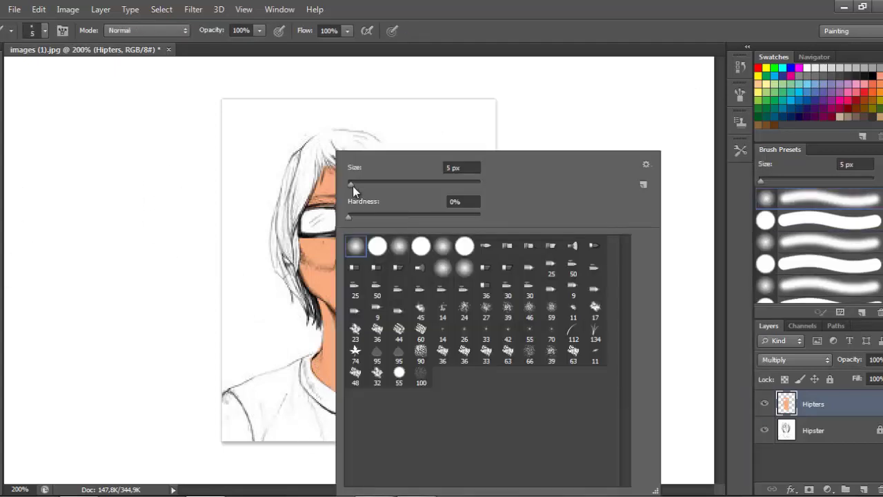
pyautogui.moveTo(350, 184); pyautogui.dragTo(358, 185)
pyautogui.click(310, 154)
pyautogui.moveTo(309, 154)
pyautogui.mouseDown()
pyautogui.moveTo(369, 164)
pyautogui.moveTo(318, 148)
pyautogui.moveTo(281, 211)
pyautogui.moveTo(273, 276)
pyautogui.moveTo(314, 328)
pyautogui.moveTo(290, 238)
pyautogui.moveTo(260, 252)
pyautogui.mouseUp()
pyautogui.moveTo(388, 175)
pyautogui.mouseDown()
pyautogui.moveTo(406, 199)
pyautogui.moveTo(415, 263)
pyautogui.moveTo(408, 186)
pyautogui.moveTo(434, 205)
pyautogui.moveTo(422, 301)
pyautogui.mouseUp()
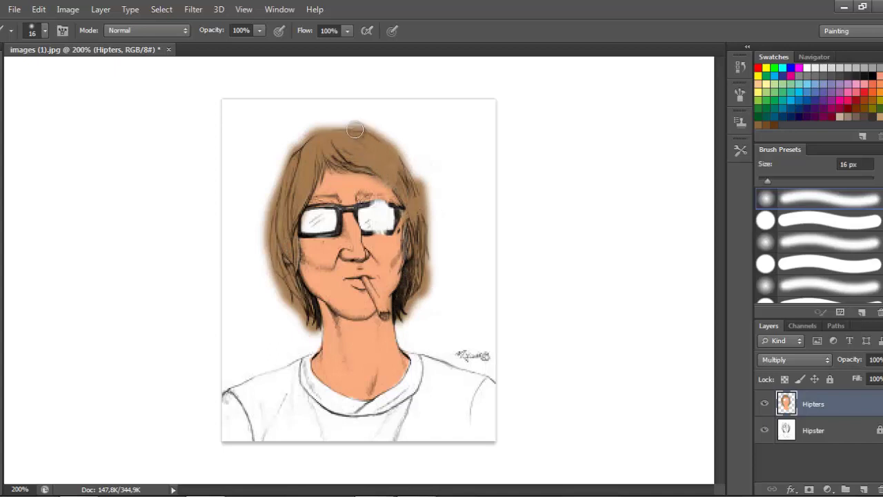
pyautogui.moveTo(354, 130)
pyautogui.mouseDown()
pyautogui.moveTo(280, 203)
pyautogui.moveTo(333, 127)
pyautogui.moveTo(430, 217)
pyautogui.moveTo(402, 314)
pyautogui.moveTo(316, 328)
pyautogui.moveTo(291, 343)
pyautogui.mouseUp()
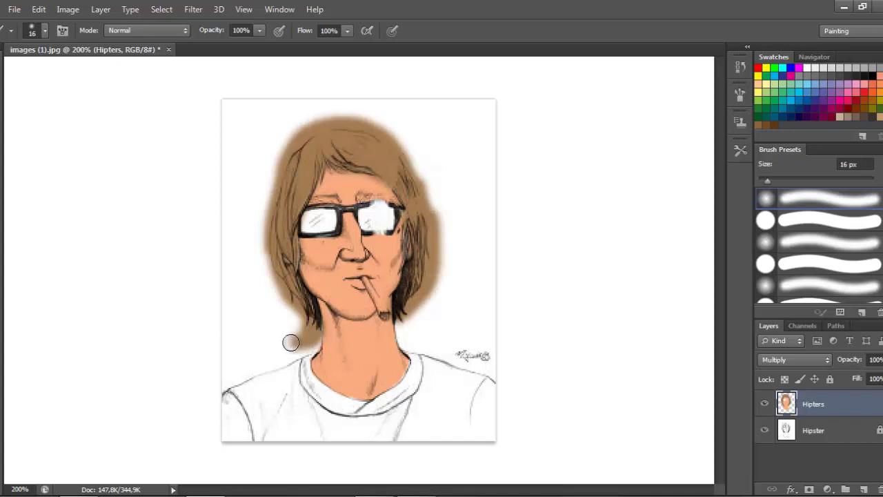
# Step: Paint both glasses lenses blue with a soft round brush at 19 px, and repaint them in a much paler tint
pyautogui.rightClick(448, 102)
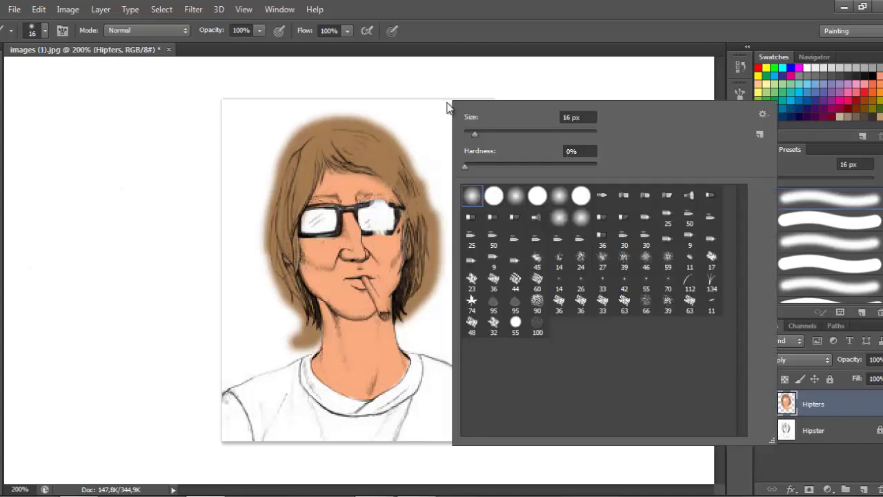
pyautogui.click(519, 326)
pyautogui.click(641, 66)
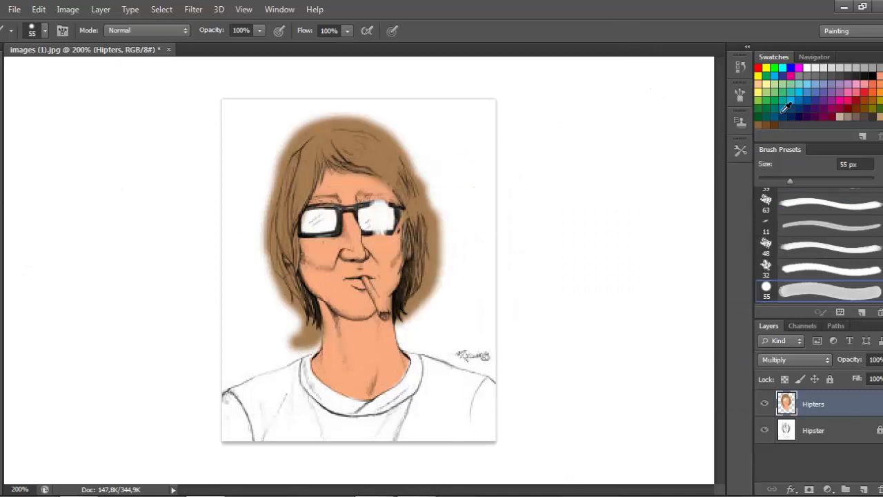
pyautogui.rightClick(385, 214)
pyautogui.click(410, 247)
pyautogui.rightClick(454, 136)
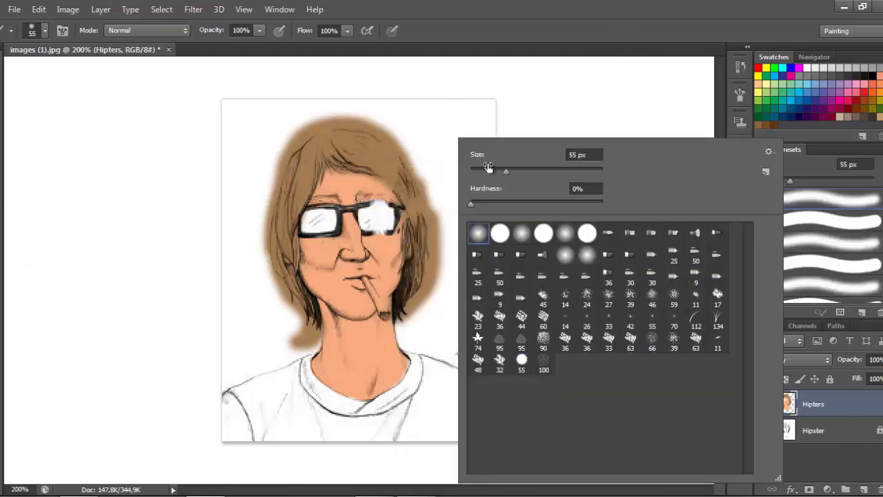
pyautogui.moveTo(488, 172); pyautogui.dragTo(483, 172)
pyautogui.press('Return')
pyautogui.moveTo(365, 219); pyautogui.dragTo(380, 213)
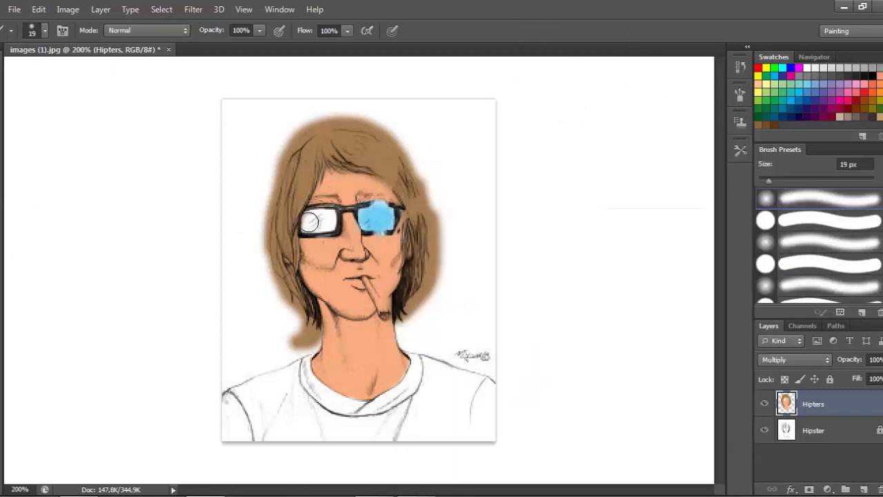
pyautogui.moveTo(309, 221); pyautogui.dragTo(373, 221)
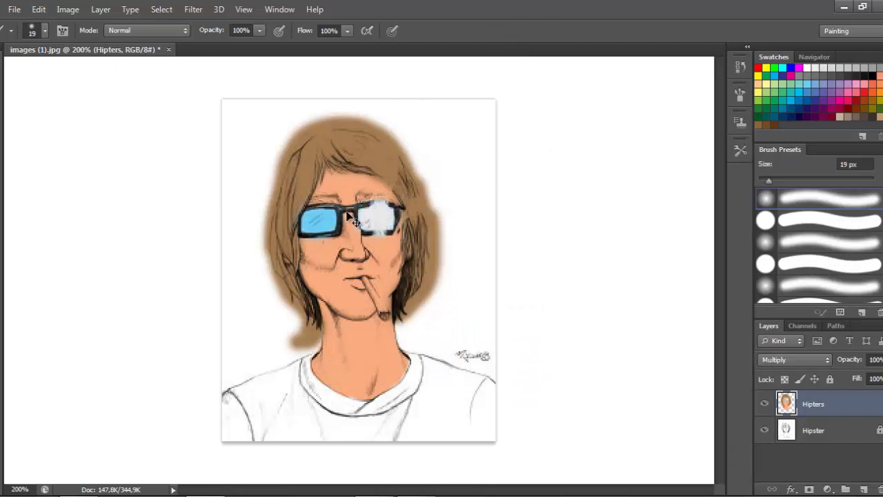
pyautogui.moveTo(310, 223); pyautogui.dragTo(324, 218)
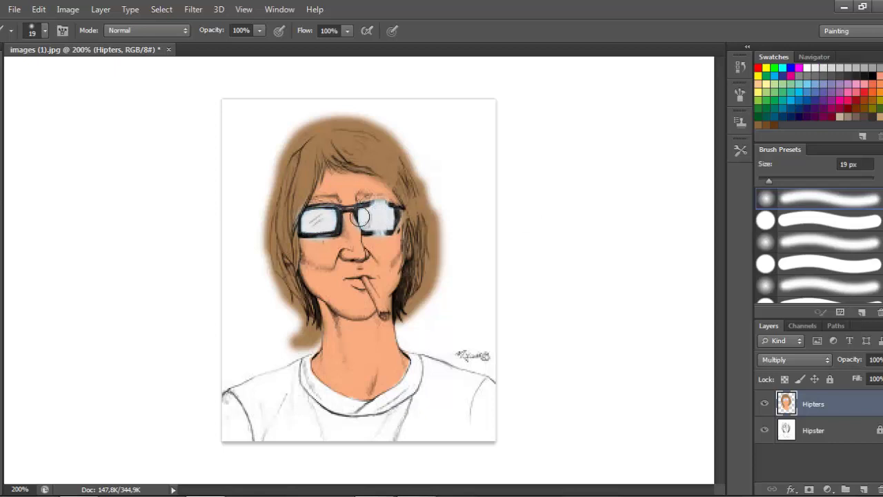
# Step: Touch up the pale lenses inside the frame with a hard round brush at 8 px
pyautogui.rightClick(429, 205)
pyautogui.click(472, 234)
pyautogui.click(606, 100)
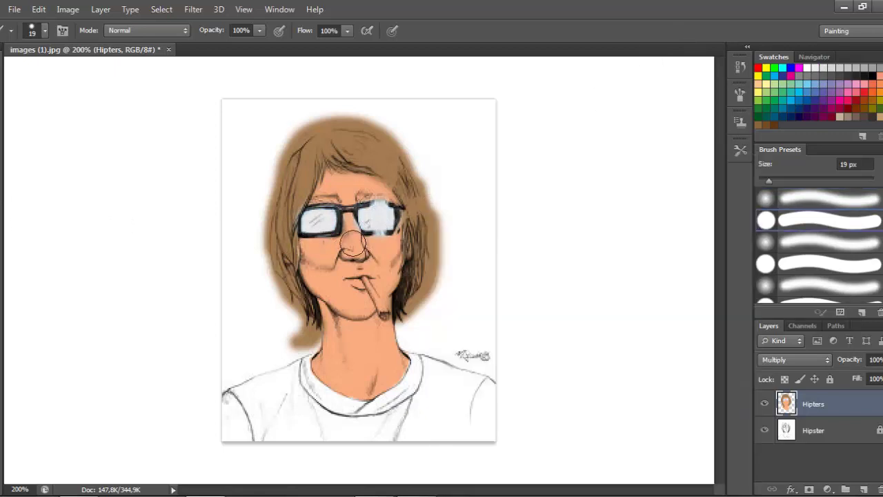
pyautogui.rightClick(353, 243)
pyautogui.moveTo(384, 174); pyautogui.dragTo(370, 173)
pyautogui.click(337, 263)
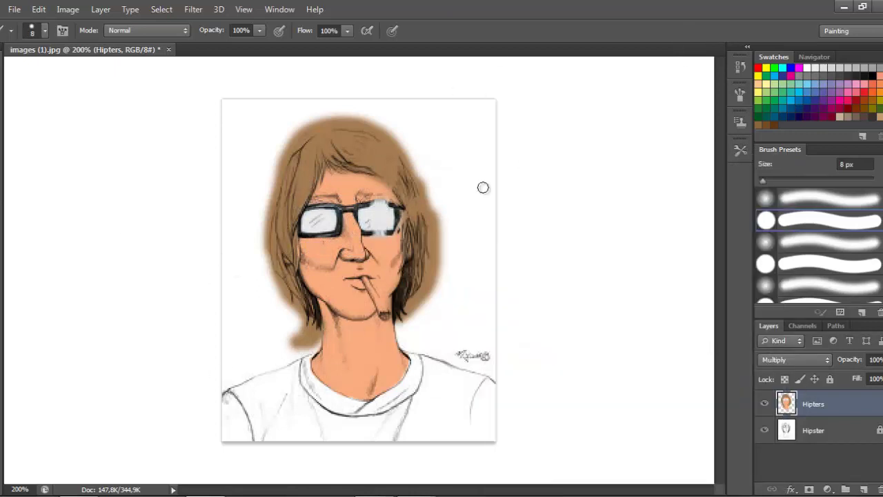
# Step: Choose a lighter blue as the painting colour and repaint both lenses, shrinking the brush for the edges
pyautogui.click(814, 57)
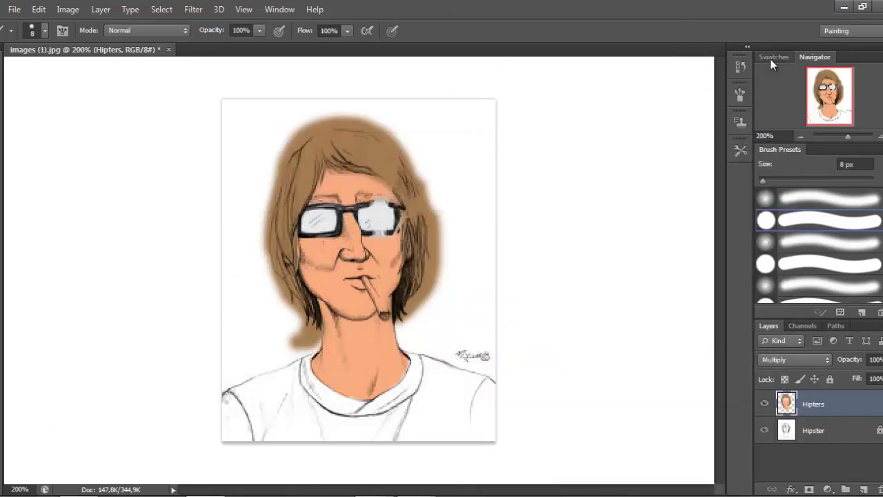
pyautogui.click(773, 56)
pyautogui.click(2, 407)
pyautogui.click(62, 191)
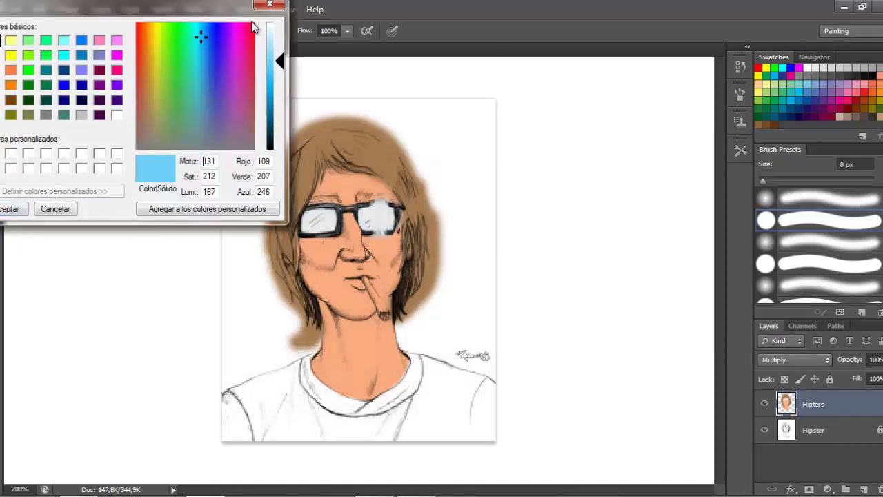
pyautogui.moveTo(280, 61); pyautogui.dragTo(285, 34)
pyautogui.click(12, 209)
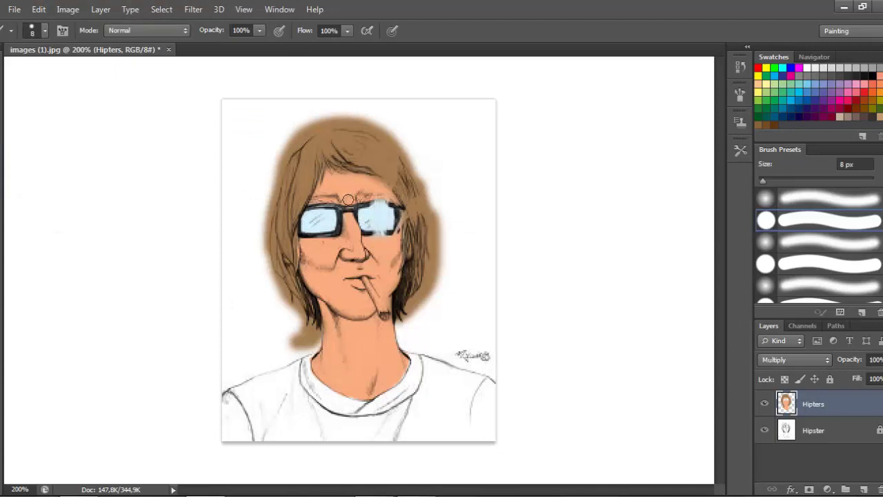
pyautogui.press('[')
pyautogui.press('[')
pyautogui.press('[')
pyautogui.press('[')
pyautogui.press('[')
# Step: Erase the brown overspill around the outside of the hair, using a hard round eraser reduced to 12 px
pyautogui.press('e')
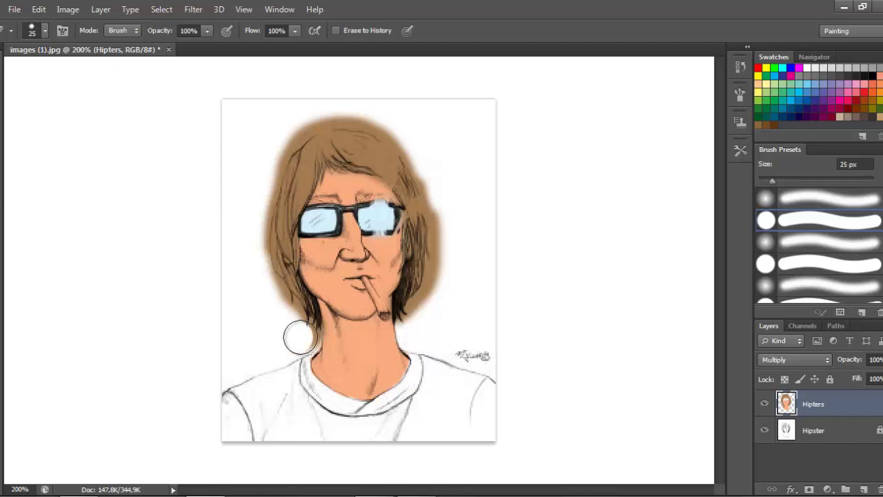
pyautogui.rightClick(298, 123)
pyautogui.moveTo(317, 156)
pyautogui.mouseDown()
pyautogui.moveTo(306, 127)
pyautogui.moveTo(380, 125)
pyautogui.mouseUp()
pyautogui.rightClick(408, 151)
pyautogui.click(454, 246)
pyautogui.click(335, 109)
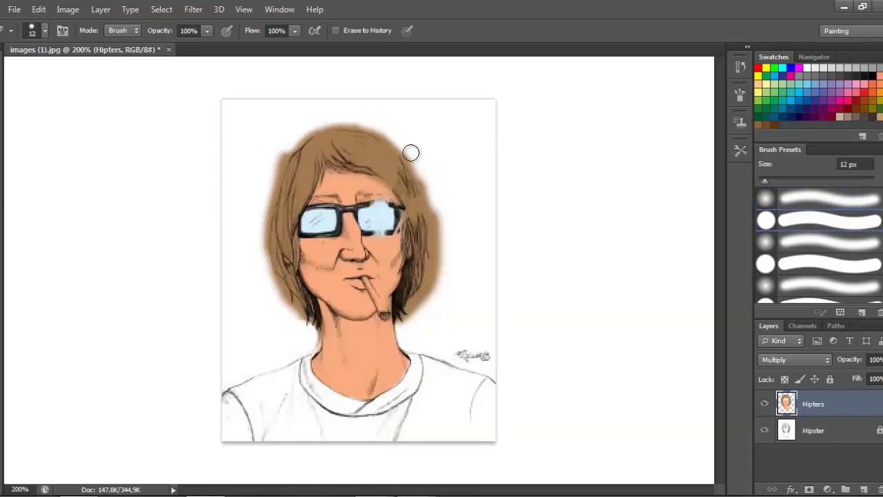
pyautogui.moveTo(410, 153)
pyautogui.mouseDown()
pyautogui.moveTo(440, 187)
pyautogui.moveTo(437, 269)
pyautogui.moveTo(419, 314)
pyautogui.moveTo(408, 316)
pyautogui.moveTo(431, 279)
pyautogui.moveTo(430, 216)
pyautogui.moveTo(408, 156)
pyautogui.moveTo(380, 131)
pyautogui.moveTo(316, 125)
pyautogui.moveTo(282, 156)
pyautogui.moveTo(291, 145)
pyautogui.moveTo(273, 184)
pyautogui.moveTo(282, 291)
pyautogui.moveTo(312, 330)
pyautogui.moveTo(309, 343)
pyautogui.moveTo(281, 287)
pyautogui.moveTo(296, 145)
pyautogui.moveTo(332, 131)
pyautogui.mouseUp()
# Step: Repaint the missing brown along the crown and outer edges of the hair with an 11 px brush
pyautogui.press('z')
pyautogui.click(338, 188)
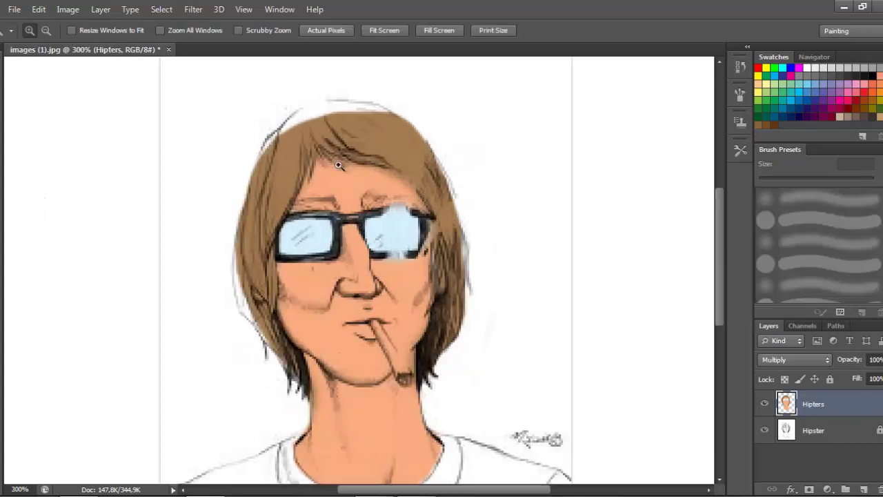
pyautogui.moveTo(719, 243); pyautogui.dragTo(719, 197)
pyautogui.press('b')
pyautogui.rightClick(299, 255)
pyautogui.moveTo(291, 185); pyautogui.dragTo(297, 184)
pyautogui.press('Return')
pyautogui.moveTo(295, 267)
pyautogui.mouseDown()
pyautogui.moveTo(332, 250)
pyautogui.moveTo(378, 255)
pyautogui.mouseUp()
pyautogui.scroll(-1, 345, 284)
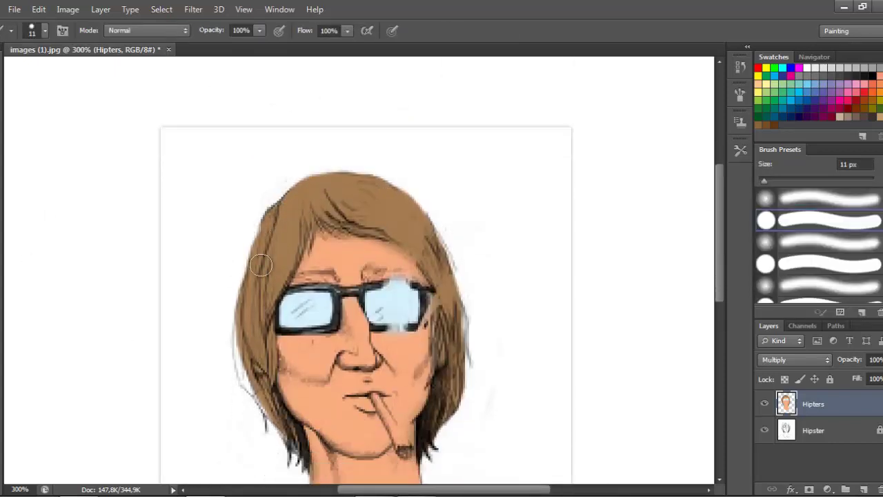
pyautogui.moveTo(249, 351)
pyautogui.mouseDown()
pyautogui.moveTo(246, 322)
pyautogui.moveTo(247, 365)
pyautogui.moveTo(272, 408)
pyautogui.mouseUp()
pyautogui.scroll(-1, 294, 302)
pyautogui.scroll(-1, 294, 300)
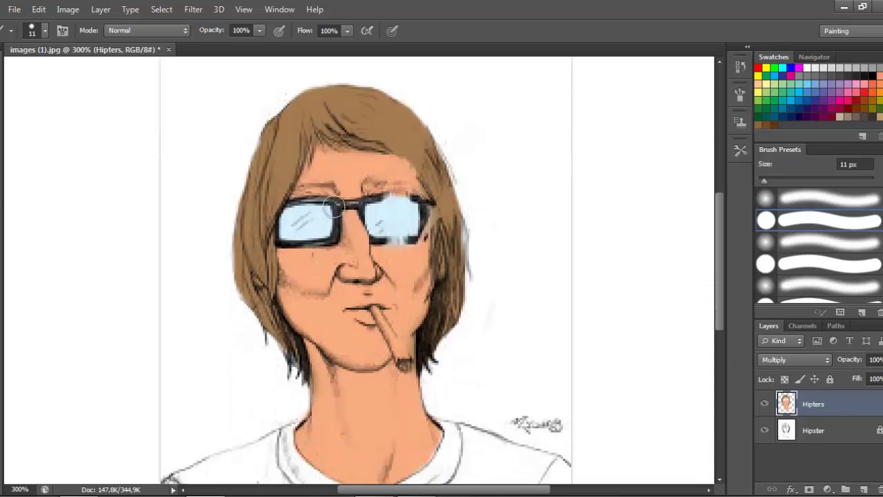
# Step: Paint the cigarette white with a 5 px brush
pyautogui.rightClick(391, 308)
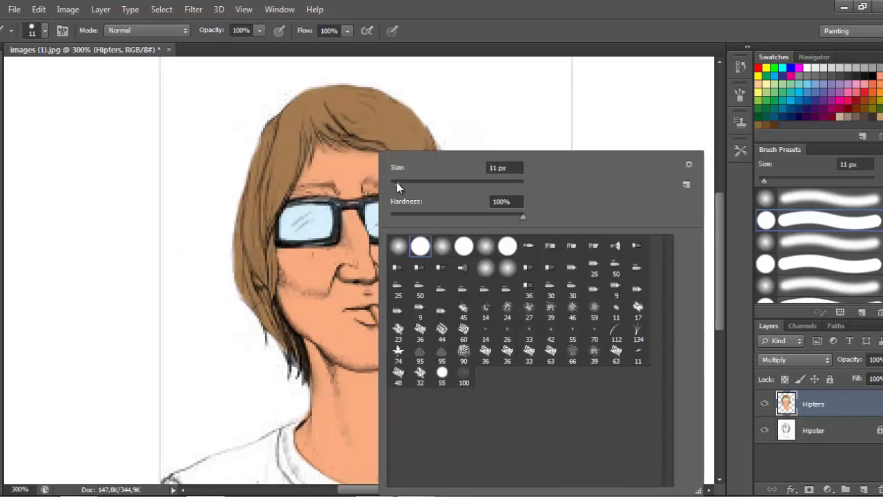
pyautogui.moveTo(395, 185); pyautogui.dragTo(392, 186)
pyautogui.click(138, 189)
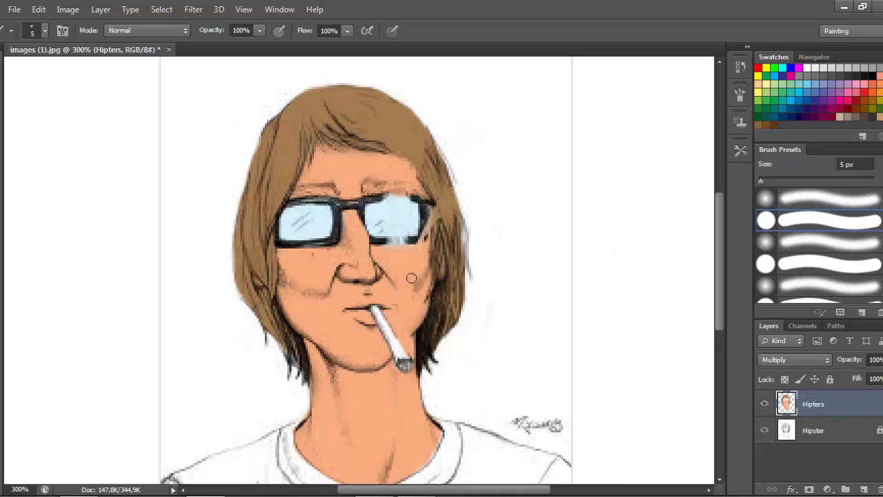
# Step: Draw dark eyebrows above the glasses with a soft round brush at 2 px
pyautogui.rightClick(407, 241)
pyautogui.click(425, 246)
pyautogui.moveTo(424, 185); pyautogui.dragTo(420, 186)
pyautogui.click(390, 153)
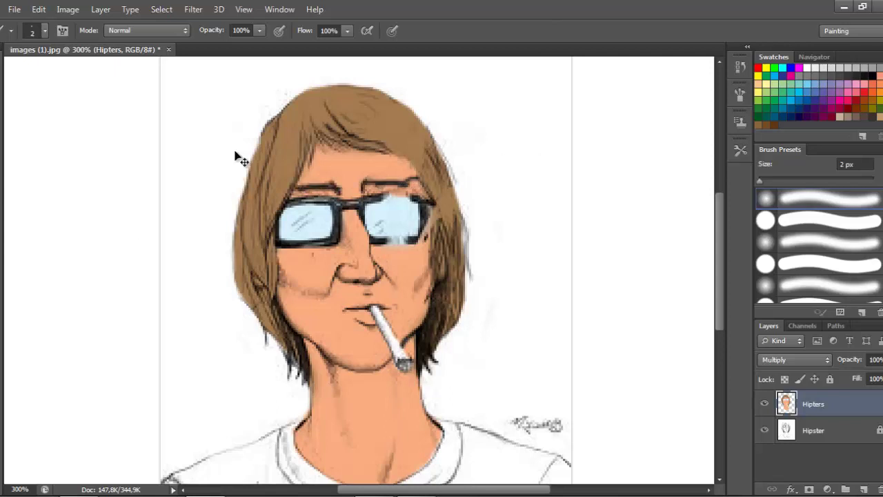
# Step: Redo the eyebrow above the patchy lens with a 2 px soft brush, and paint the cigarette's ember dark red
pyautogui.rightClick(409, 181)
pyautogui.write('6')
pyautogui.press('Return')
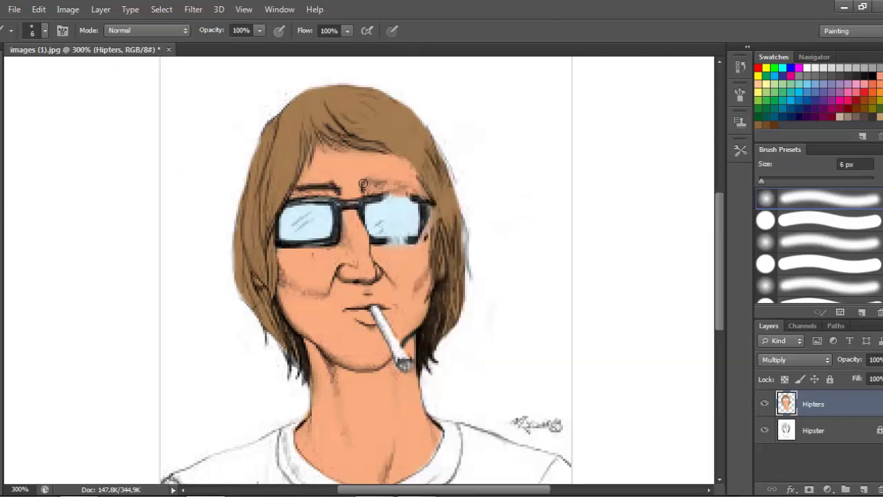
pyautogui.press('i')
pyautogui.click(319, 187)
pyautogui.press('s')
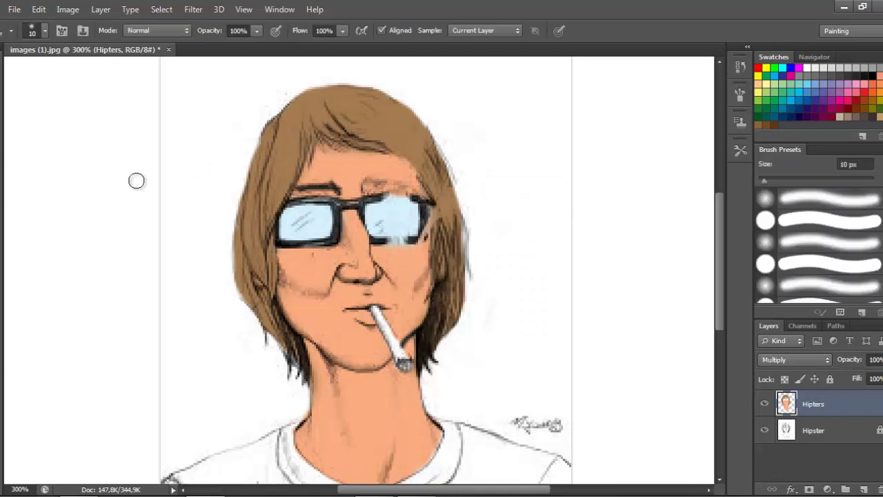
pyautogui.press('b')
pyautogui.rightClick(406, 184)
pyautogui.write('2')
pyautogui.press('Return')
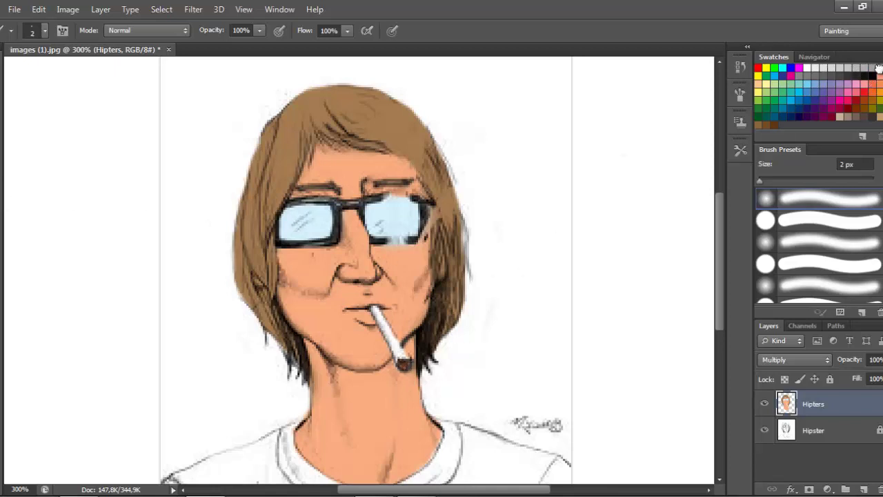
# Step: Paint grey smoke rising from the cigarette tip over the cheek and lens with bristle brushes at 11 px
pyautogui.rightClick(384, 231)
pyautogui.click(575, 268)
pyautogui.click(618, 167)
pyautogui.write('11')
pyautogui.press('Return')
pyautogui.moveTo(397, 230)
pyautogui.mouseDown()
pyautogui.moveTo(389, 231)
pyautogui.moveTo(404, 187)
pyautogui.mouseUp()
pyautogui.click(403, 336)
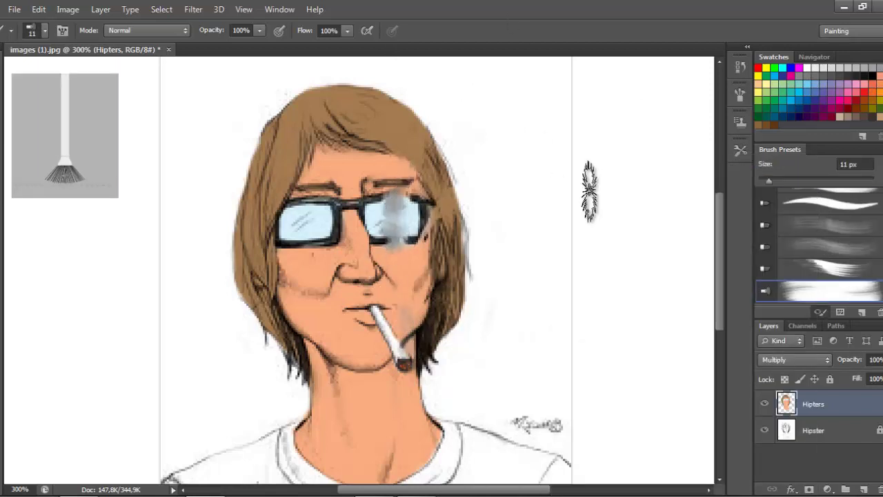
pyautogui.rightClick(589, 191)
pyautogui.doubleClick(679, 247)
pyautogui.moveTo(407, 360)
pyautogui.mouseDown()
pyautogui.moveTo(437, 280)
pyautogui.moveTo(408, 296)
pyautogui.moveTo(399, 220)
pyautogui.mouseUp()
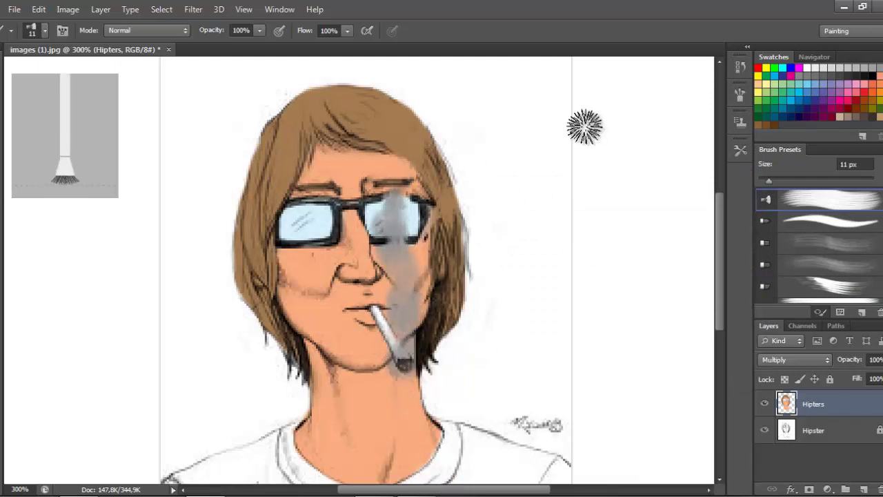
# Step: Darken the glasses frame around both lenses with black using a soft round brush at 6 px
pyautogui.rightClick(550, 148)
pyautogui.click(569, 246)
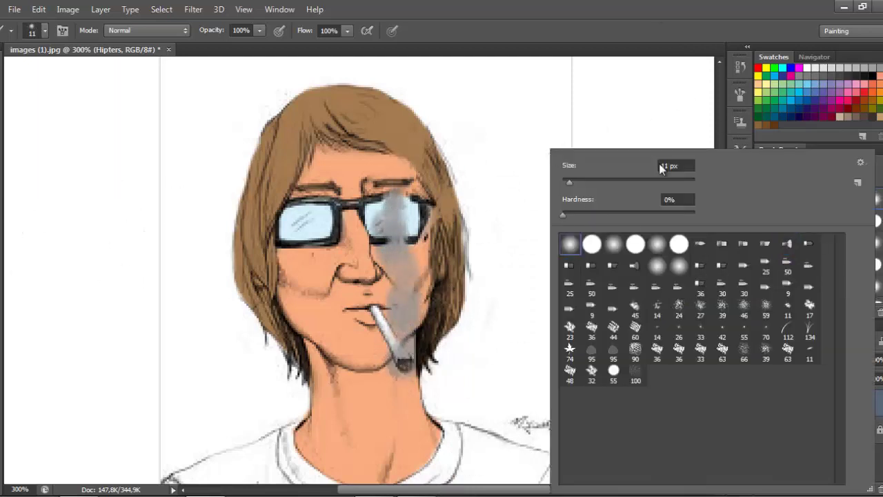
pyautogui.click(870, 82)
pyautogui.press('i')
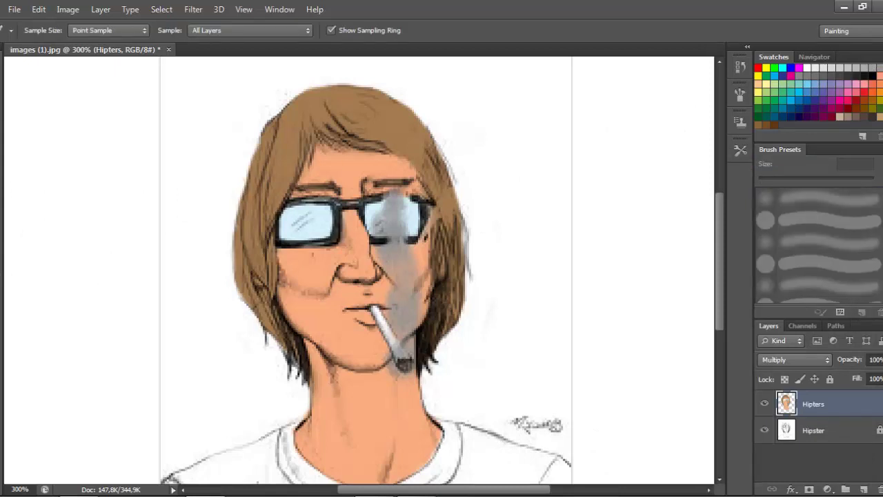
pyautogui.press('b')
pyautogui.rightClick(313, 189)
pyautogui.press('Escape')
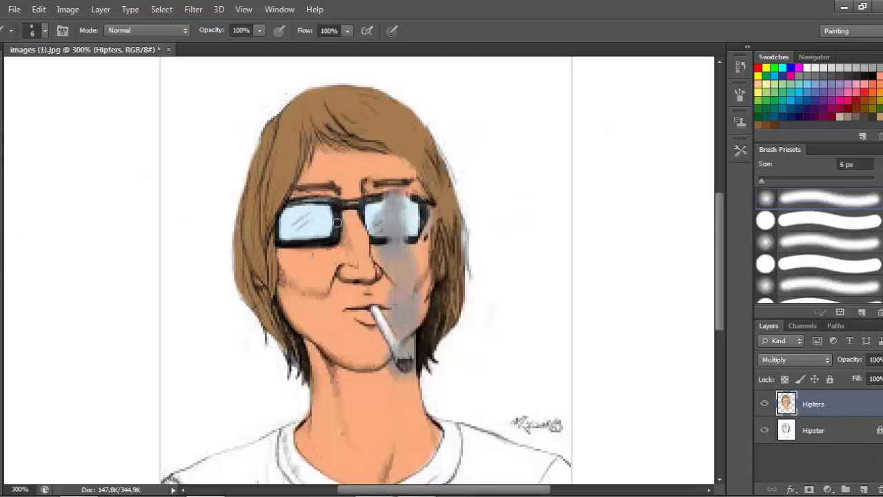
pyautogui.moveTo(289, 205); pyautogui.dragTo(331, 203)
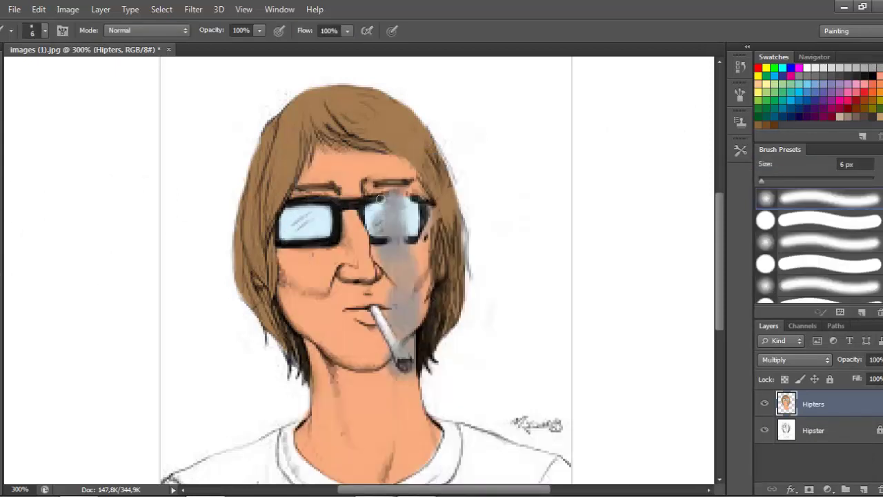
pyautogui.moveTo(379, 239)
pyautogui.mouseDown()
pyautogui.moveTo(420, 236)
pyautogui.moveTo(422, 201)
pyautogui.mouseUp()
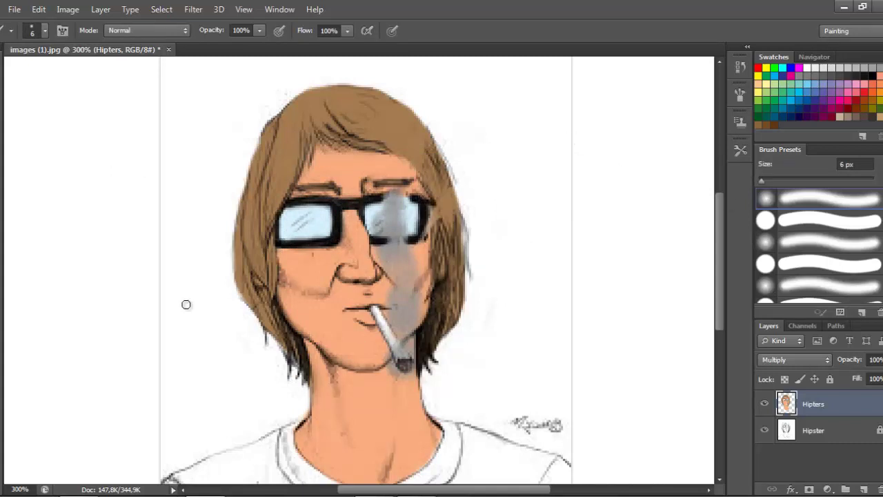
# Step: Paint both shirt sleeves red with a 17 px soft round brush, undoing the first stroke
pyautogui.scroll(-5, 185, 304)
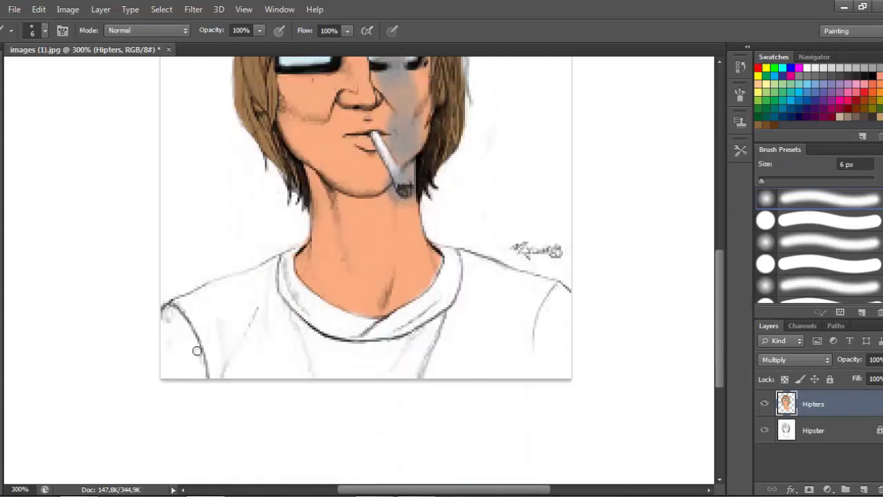
pyautogui.rightClick(164, 199)
pyautogui.click(212, 246)
pyautogui.click(194, 189)
pyautogui.press('Return')
pyautogui.moveTo(169, 322)
pyautogui.mouseDown()
pyautogui.moveTo(166, 371)
pyautogui.moveTo(192, 345)
pyautogui.moveTo(182, 322)
pyautogui.moveTo(170, 328)
pyautogui.moveTo(191, 372)
pyautogui.moveTo(196, 324)
pyautogui.moveTo(169, 317)
pyautogui.moveTo(200, 373)
pyautogui.mouseUp()
pyautogui.hotkey('ctrl', 'z')
pyautogui.rightClick(232, 266)
pyautogui.click(251, 246)
pyautogui.press('Return')
pyautogui.moveTo(552, 310)
pyautogui.mouseDown()
pyautogui.moveTo(549, 384)
pyautogui.moveTo(559, 290)
pyautogui.moveTo(550, 304)
pyautogui.mouseUp()
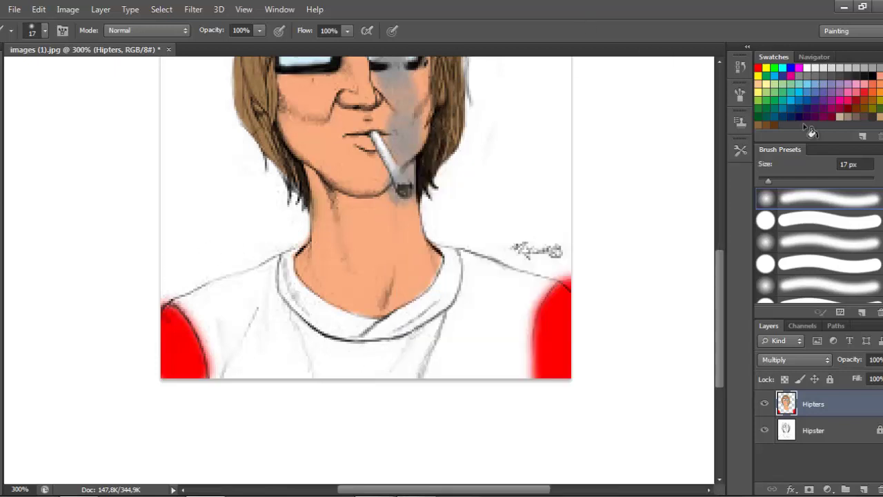
# Step: Paint the shirt body dark blue and erase the overspill above both shoulders with a 12 px eraser
pyautogui.moveTo(259, 385)
pyautogui.mouseDown()
pyautogui.moveTo(219, 355)
pyautogui.moveTo(208, 325)
pyautogui.moveTo(177, 294)
pyautogui.moveTo(226, 284)
pyautogui.moveTo(268, 258)
pyautogui.moveTo(236, 378)
pyautogui.moveTo(259, 387)
pyautogui.moveTo(313, 379)
pyautogui.moveTo(270, 296)
pyautogui.moveTo(264, 320)
pyautogui.moveTo(360, 355)
pyautogui.moveTo(393, 381)
pyautogui.moveTo(371, 354)
pyautogui.moveTo(422, 344)
pyautogui.moveTo(327, 345)
pyautogui.moveTo(426, 339)
pyautogui.moveTo(520, 403)
pyautogui.moveTo(521, 335)
pyautogui.moveTo(548, 280)
pyautogui.moveTo(481, 258)
pyautogui.moveTo(502, 288)
pyautogui.moveTo(460, 346)
pyautogui.moveTo(472, 262)
pyautogui.moveTo(473, 301)
pyautogui.moveTo(471, 283)
pyautogui.moveTo(516, 412)
pyautogui.mouseUp()
pyautogui.press('e')
pyautogui.moveTo(158, 292); pyautogui.dragTo(278, 236)
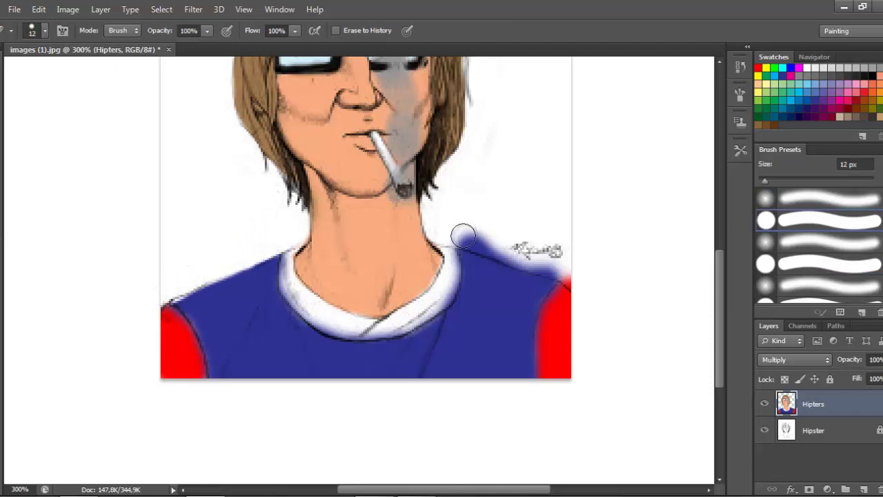
pyautogui.moveTo(464, 232); pyautogui.dragTo(570, 273)
# Step: Erase the blue from the shirt's collar band with the eraser at 9 px and 5 px
pyautogui.press('[')
pyautogui.press('[')
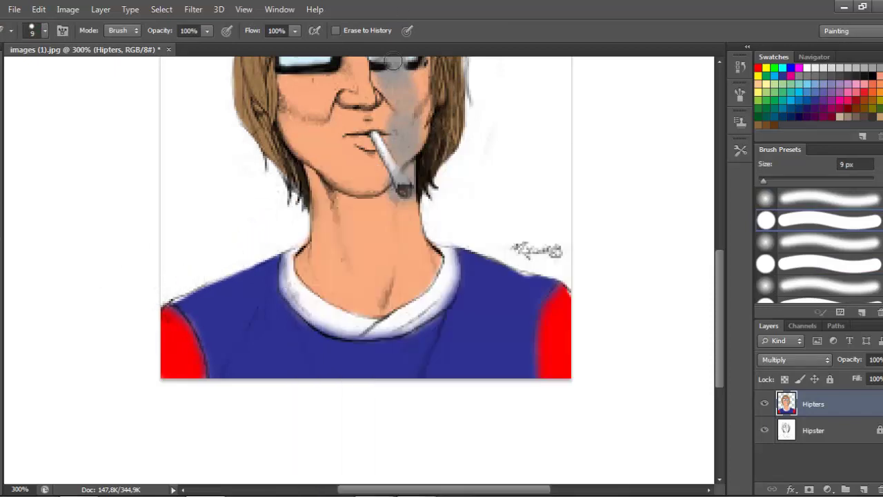
pyautogui.moveTo(288, 276)
pyautogui.mouseDown()
pyautogui.moveTo(308, 313)
pyautogui.moveTo(344, 331)
pyautogui.moveTo(414, 320)
pyautogui.moveTo(448, 280)
pyautogui.moveTo(453, 301)
pyautogui.mouseUp()
pyautogui.rightClick(282, 267)
pyautogui.write('5')
pyautogui.press('Return')
# Step: Touch up the blue along the shoulder line with a 7 px soft brush, erasing the stray dab above it
pyautogui.press('b')
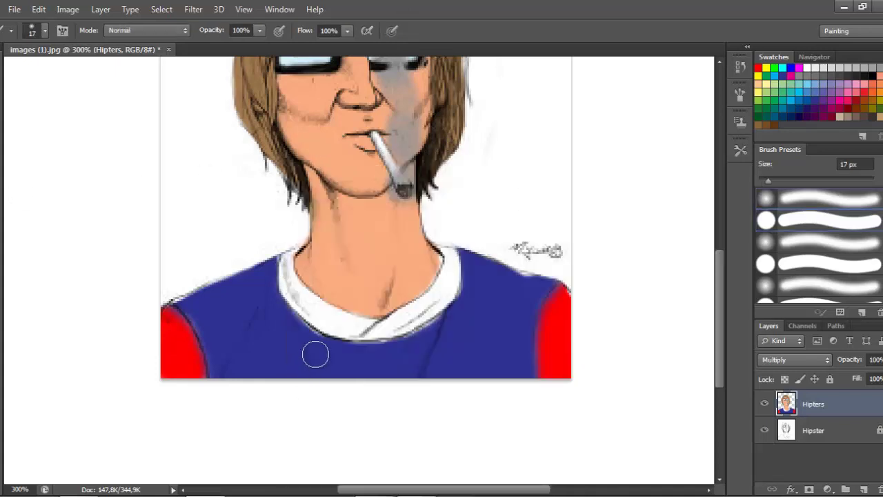
pyautogui.click(265, 254)
pyautogui.press('e')
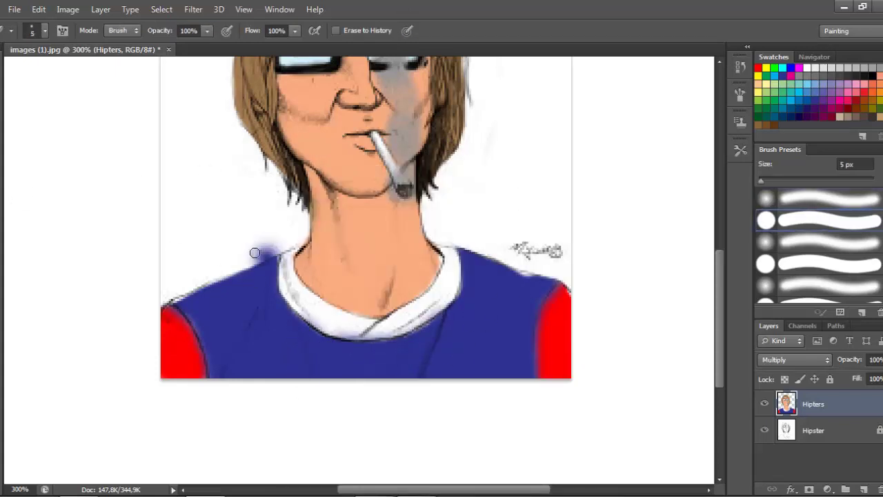
pyautogui.press('b')
pyautogui.rightClick(206, 303)
pyautogui.write('7')
pyautogui.press('Return')
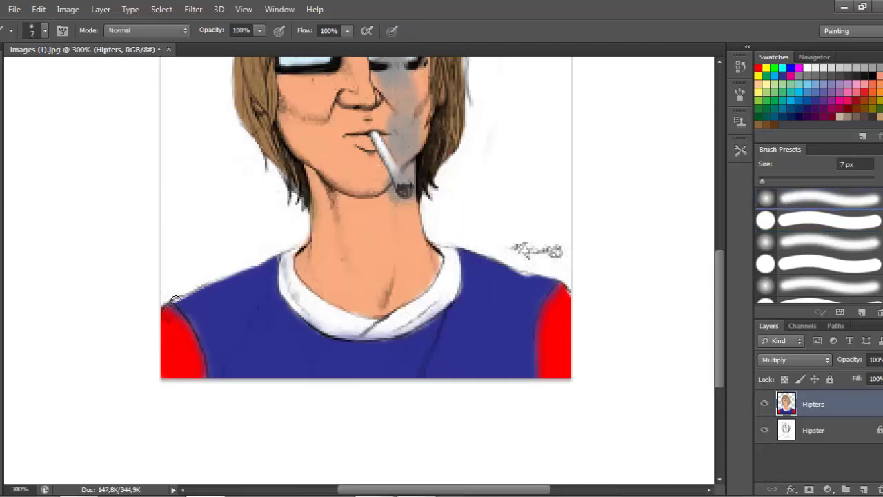
pyautogui.moveTo(173, 300); pyautogui.dragTo(202, 287)
# Step: Paint a white V-shaped panel below the collar in the middle of the blue shirt
pyautogui.scroll(3, 316, 256)
pyautogui.scroll(-1, 276, 271)
pyautogui.scroll(-3, 276, 271)
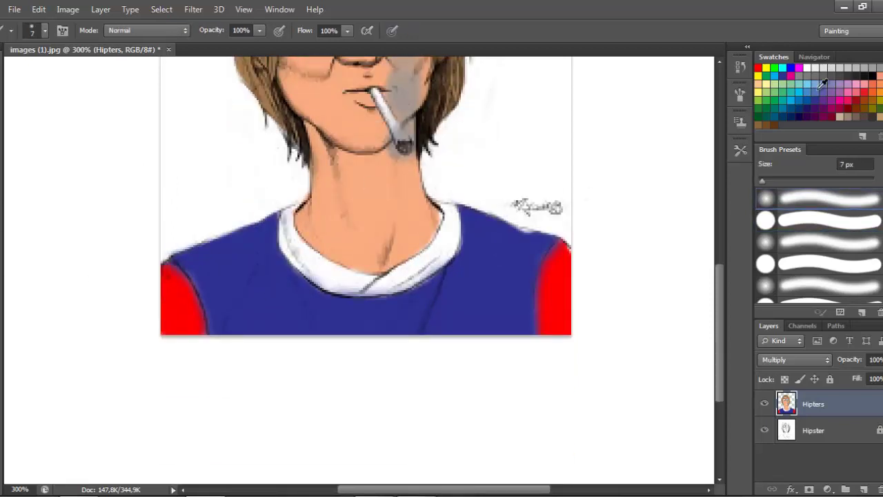
pyautogui.moveTo(334, 295); pyautogui.dragTo(354, 375)
pyautogui.moveTo(411, 295); pyautogui.dragTo(385, 372)
pyautogui.moveTo(337, 298)
pyautogui.mouseDown()
pyautogui.moveTo(363, 376)
pyautogui.moveTo(352, 303)
pyautogui.moveTo(395, 301)
pyautogui.moveTo(372, 363)
pyautogui.moveTo(388, 335)
pyautogui.moveTo(381, 313)
pyautogui.moveTo(436, 275)
pyautogui.mouseUp()
pyautogui.moveTo(375, 303)
pyautogui.mouseDown()
pyautogui.moveTo(349, 317)
pyautogui.moveTo(376, 356)
pyautogui.moveTo(322, 292)
pyautogui.moveTo(340, 354)
pyautogui.moveTo(316, 292)
pyautogui.moveTo(425, 325)
pyautogui.moveTo(391, 343)
pyautogui.mouseUp()
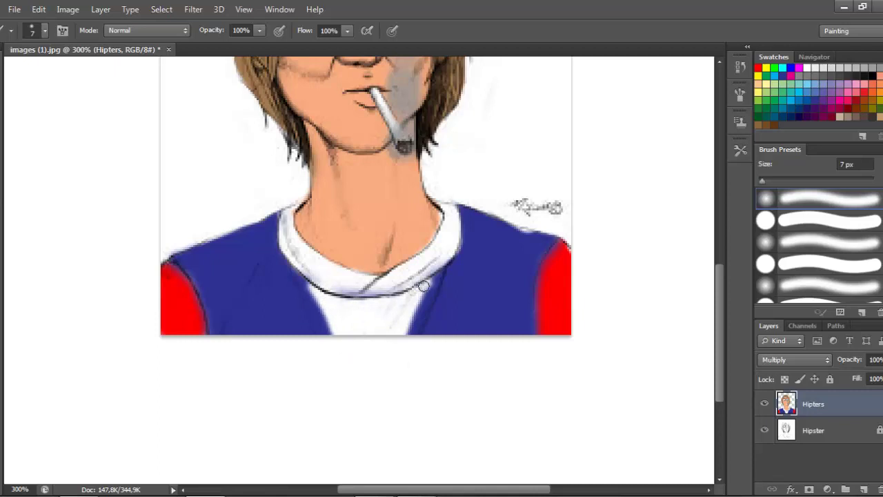
pyautogui.moveTo(423, 285); pyautogui.dragTo(412, 331)
pyautogui.moveTo(296, 273); pyautogui.dragTo(327, 343)
# Step: Paint curved white areas over the lower sides of the blue shirt, next to the red sleeves
pyautogui.scroll(2, 392, 258)
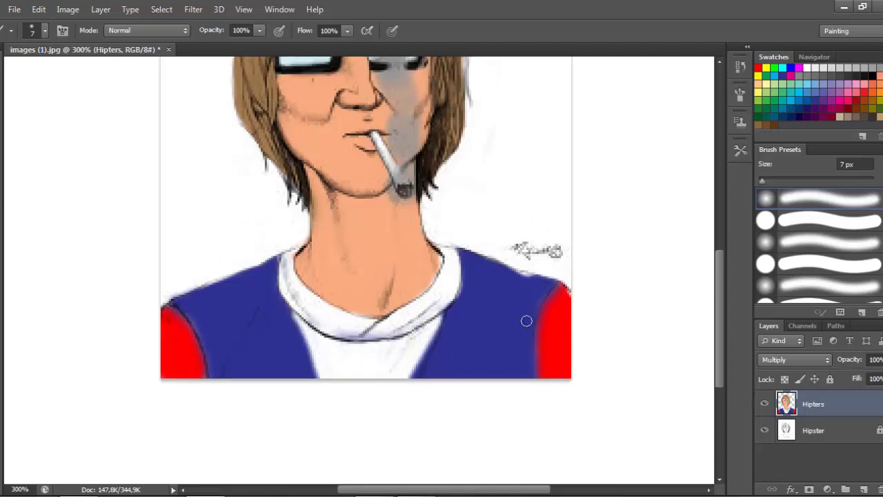
pyautogui.moveTo(529, 326); pyautogui.dragTo(434, 428)
pyautogui.moveTo(464, 377)
pyautogui.mouseDown()
pyautogui.moveTo(510, 350)
pyautogui.moveTo(489, 361)
pyautogui.moveTo(531, 350)
pyautogui.moveTo(529, 329)
pyautogui.mouseUp()
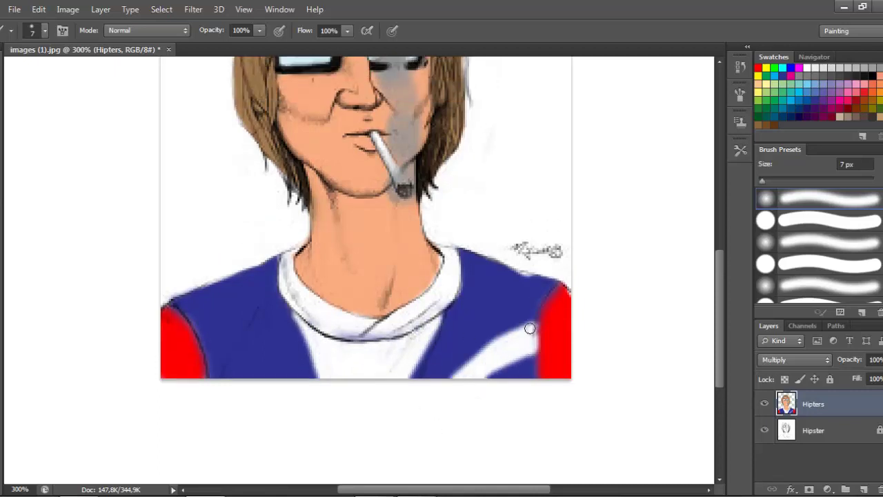
pyautogui.moveTo(204, 338)
pyautogui.mouseDown()
pyautogui.moveTo(213, 360)
pyautogui.moveTo(268, 378)
pyautogui.moveTo(215, 356)
pyautogui.mouseUp()
pyautogui.moveTo(483, 376)
pyautogui.mouseDown()
pyautogui.moveTo(529, 375)
pyautogui.moveTo(515, 366)
pyautogui.mouseUp()
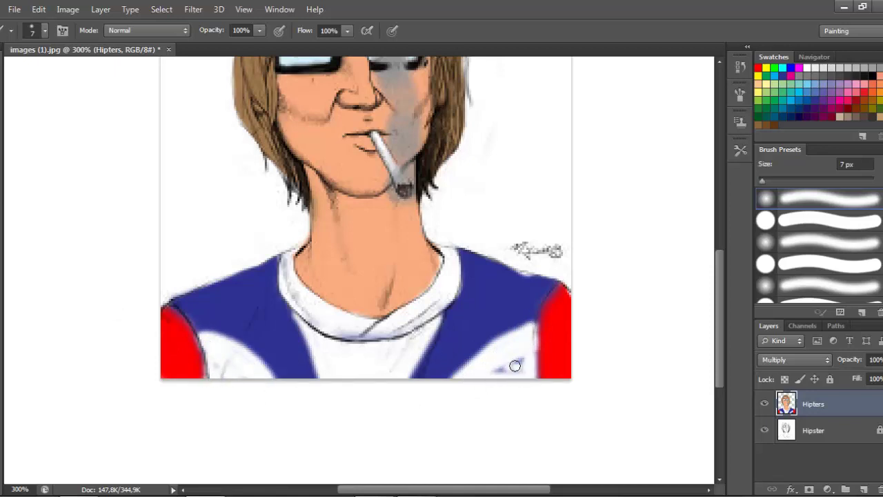
# Step: Paint white stripes running up over both shoulders and touch up the edges of the white front panel
pyautogui.scroll(3, 44, 320)
pyautogui.moveTo(228, 416)
pyautogui.mouseDown()
pyautogui.moveTo(246, 345)
pyautogui.moveTo(185, 365)
pyautogui.mouseUp()
pyautogui.moveTo(517, 402)
pyautogui.mouseDown()
pyautogui.moveTo(526, 355)
pyautogui.moveTo(466, 323)
pyautogui.mouseUp()
pyautogui.moveTo(228, 410); pyautogui.dragTo(277, 336)
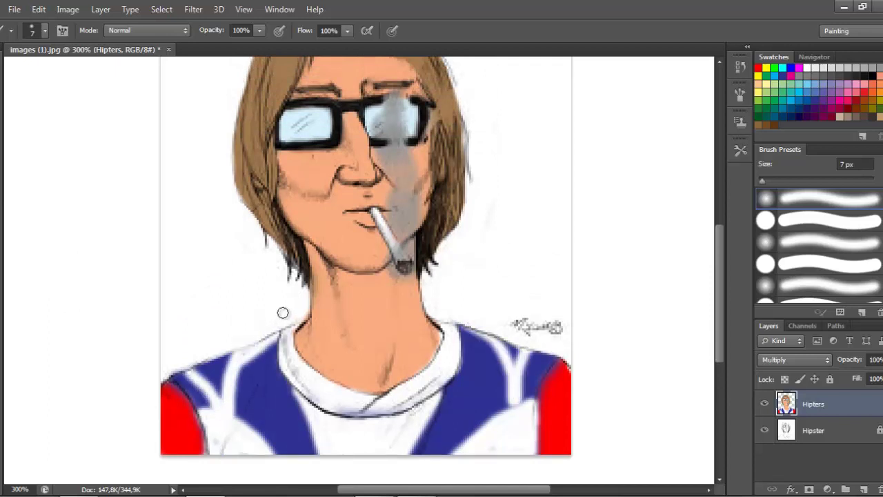
pyautogui.moveTo(466, 326); pyautogui.dragTo(485, 333)
pyautogui.moveTo(446, 393); pyautogui.dragTo(413, 458)
pyautogui.moveTo(288, 389); pyautogui.dragTo(314, 455)
pyautogui.scroll(2, 94, 369)
pyautogui.scroll(-3, 57, 284)
# Step: Erase all the colouring from the shirt and sleeves with a 65 px hard round eraser
pyautogui.press('e')
pyautogui.rightClick(233, 241)
pyautogui.moveTo(254, 186)
pyautogui.mouseDown()
pyautogui.moveTo(343, 192)
pyautogui.moveTo(294, 184)
pyautogui.mouseUp()
pyautogui.click(107, 183)
pyautogui.moveTo(455, 442)
pyautogui.mouseDown()
pyautogui.moveTo(529, 331)
pyautogui.moveTo(469, 351)
pyautogui.mouseUp()
pyautogui.scroll(3, 541, 295)
# Step: Paint the whole shirt dark charcoal with a 24 px soft round brush
pyautogui.press('b')
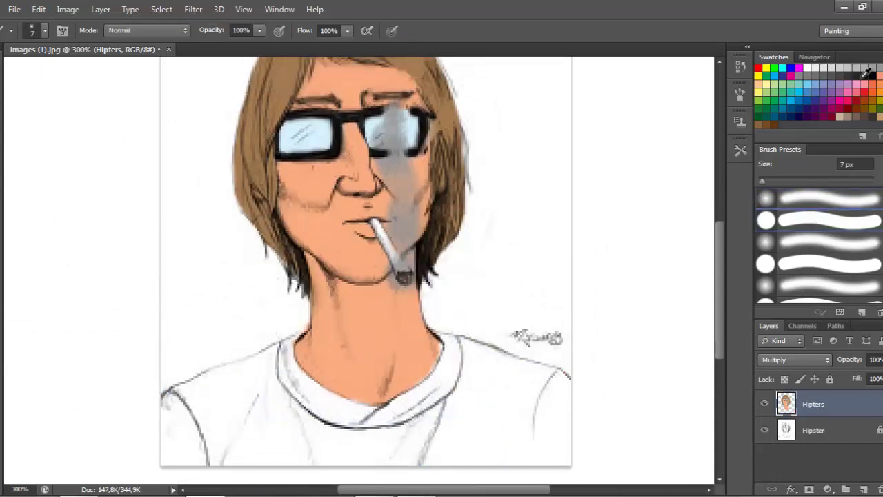
pyautogui.click(861, 77)
pyautogui.rightClick(476, 197)
pyautogui.moveTo(489, 183); pyautogui.dragTo(499, 184)
pyautogui.click(185, 426)
pyautogui.moveTo(185, 427)
pyautogui.mouseDown()
pyautogui.moveTo(181, 418)
pyautogui.moveTo(205, 410)
pyautogui.moveTo(276, 345)
pyautogui.moveTo(289, 455)
pyautogui.moveTo(297, 387)
pyautogui.moveTo(461, 451)
pyautogui.moveTo(408, 410)
pyautogui.moveTo(449, 315)
pyautogui.moveTo(532, 391)
pyautogui.moveTo(562, 345)
pyautogui.mouseUp()
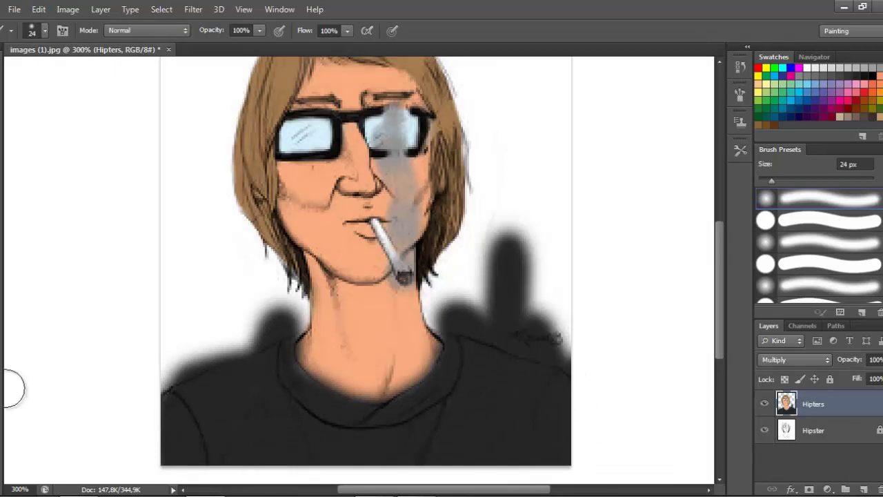
# Step: Erase the dark overspill above both shoulders with the eraser at 65 px and 26 px
pyautogui.press('e')
pyautogui.moveTo(511, 238)
pyautogui.mouseDown()
pyautogui.moveTo(541, 287)
pyautogui.moveTo(583, 311)
pyautogui.mouseUp()
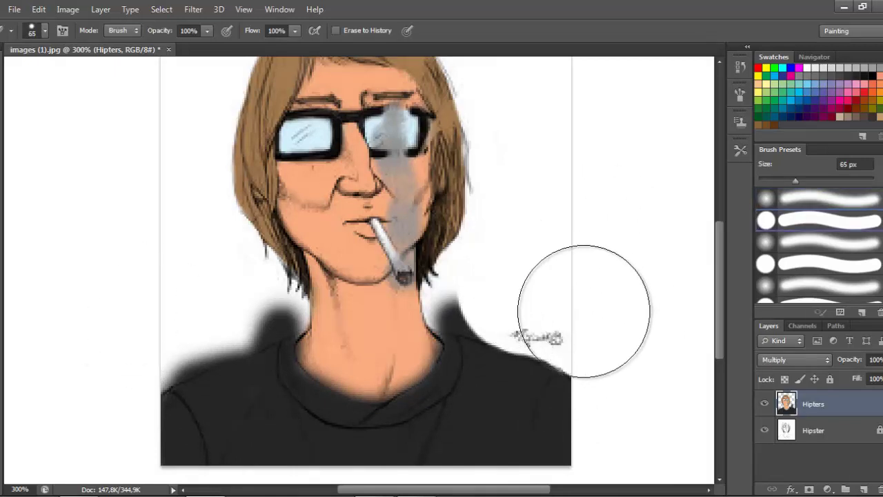
pyautogui.rightClick(517, 270)
pyautogui.moveTo(575, 185); pyautogui.dragTo(549, 184)
pyautogui.click(482, 300)
pyautogui.moveTo(483, 300)
pyautogui.mouseDown()
pyautogui.moveTo(456, 309)
pyautogui.moveTo(489, 316)
pyautogui.mouseUp()
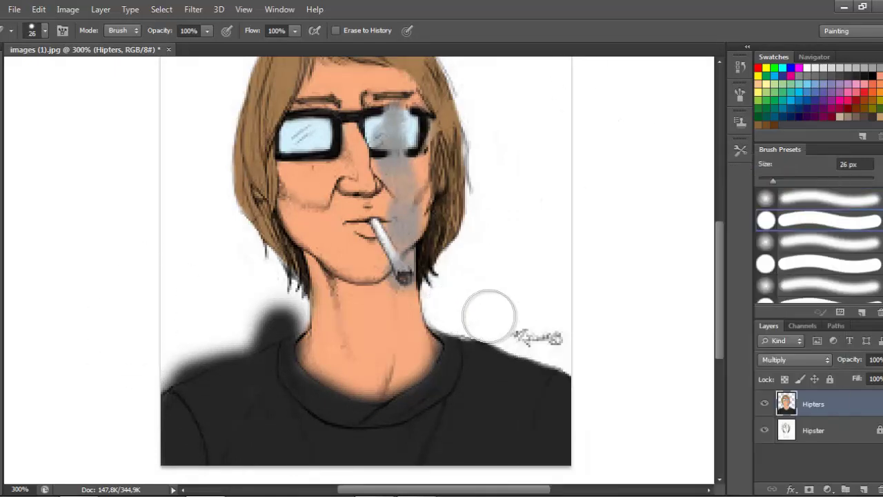
pyautogui.moveTo(197, 339)
pyautogui.mouseDown()
pyautogui.moveTo(178, 353)
pyautogui.moveTo(283, 316)
pyautogui.mouseUp()
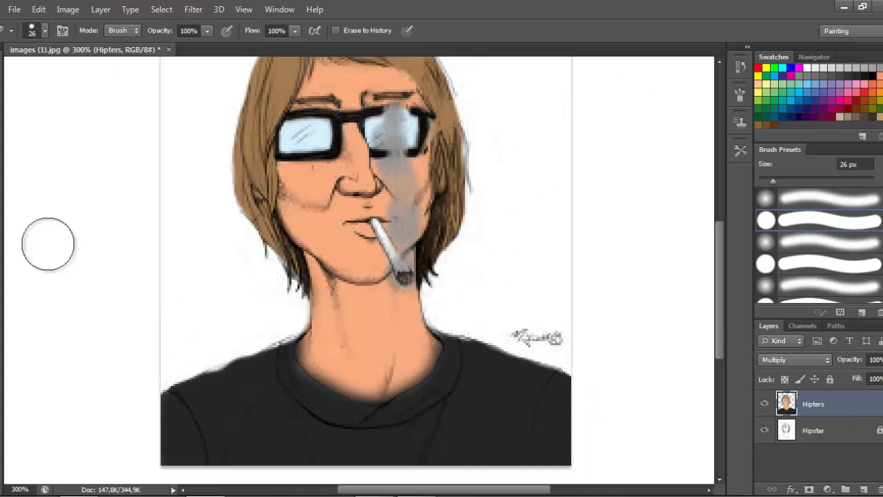
# Step: Fill in the dark shirt along the shoulder lines and beside the neck with a soft brush at 8 px and 4 px
pyautogui.press('b')
pyautogui.rightClick(207, 402)
pyautogui.moveTo(235, 184); pyautogui.dragTo(224, 184)
pyautogui.click(179, 401)
pyautogui.moveTo(251, 359)
pyautogui.mouseDown()
pyautogui.moveTo(295, 342)
pyautogui.moveTo(257, 360)
pyautogui.mouseUp()
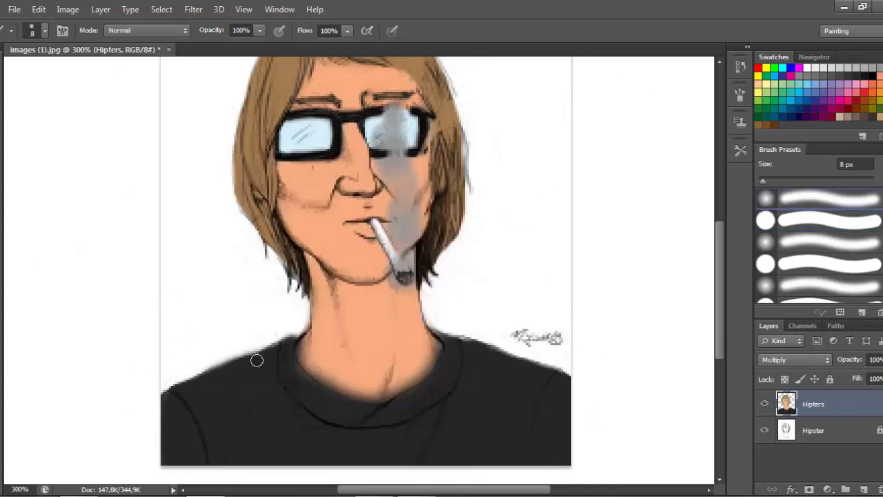
pyautogui.moveTo(439, 333); pyautogui.dragTo(480, 338)
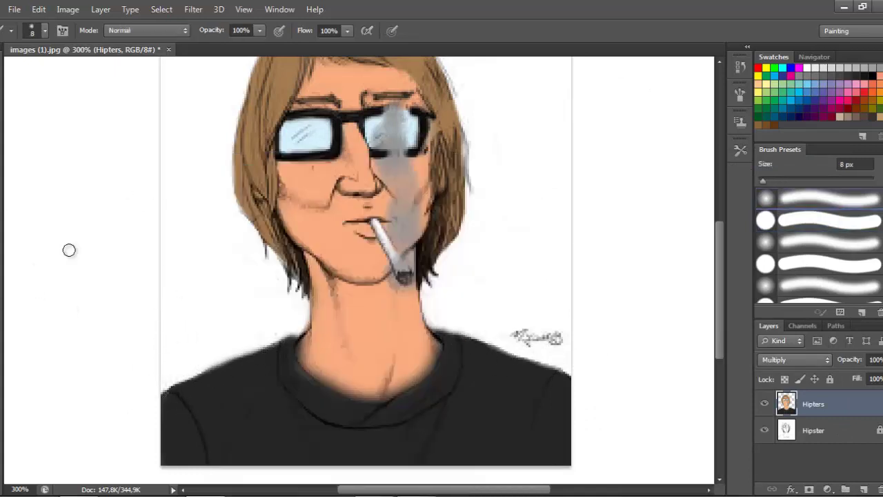
pyautogui.rightClick(296, 339)
pyautogui.moveTo(313, 188); pyautogui.dragTo(308, 187)
pyautogui.click(38, 177)
pyautogui.moveTo(294, 338); pyautogui.dragTo(304, 332)
# Step: Paint dark diagonal stripes across the cigarette with a 3 px soft brush
pyautogui.scroll(1, 475, 285)
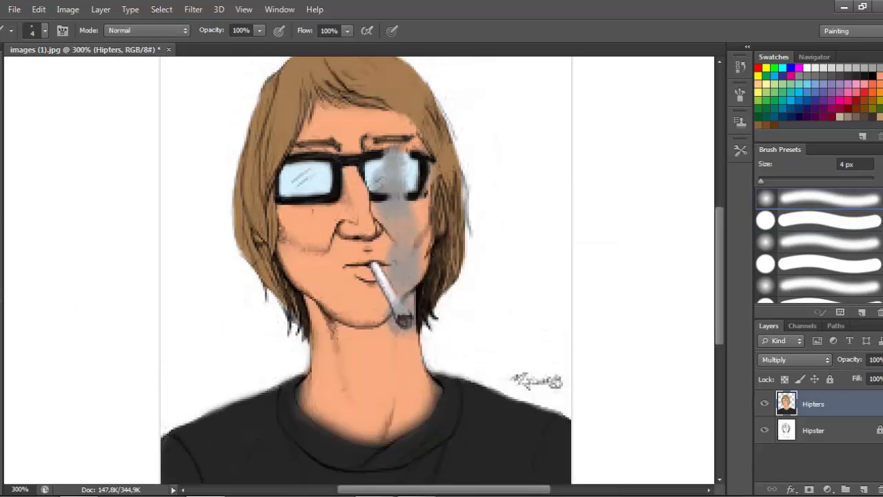
pyautogui.rightClick(384, 288)
pyautogui.write('3')
pyautogui.press('Return')
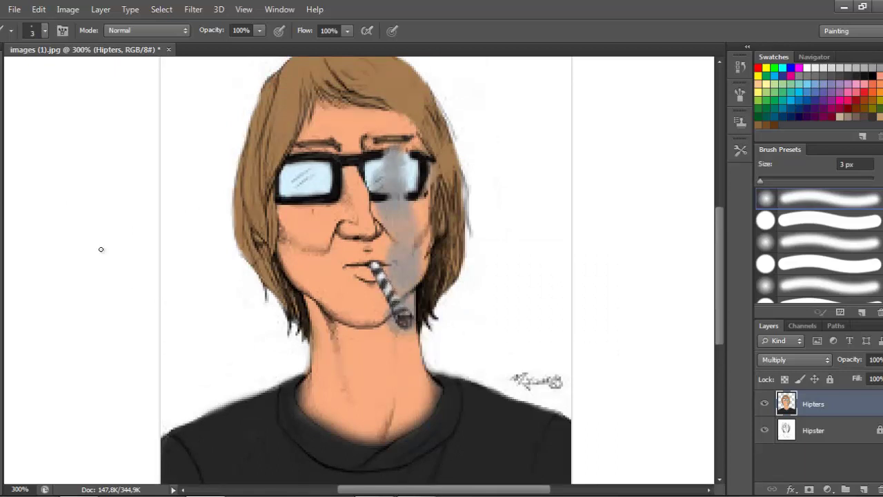
pyautogui.click(0, 386)
pyautogui.click(62, 191)
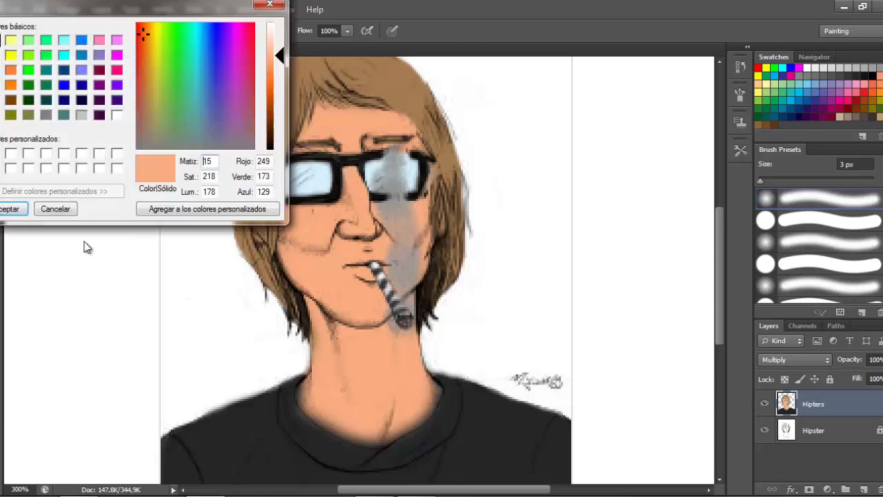
pyautogui.moveTo(283, 69); pyautogui.dragTo(282, 52)
pyautogui.click(56, 209)
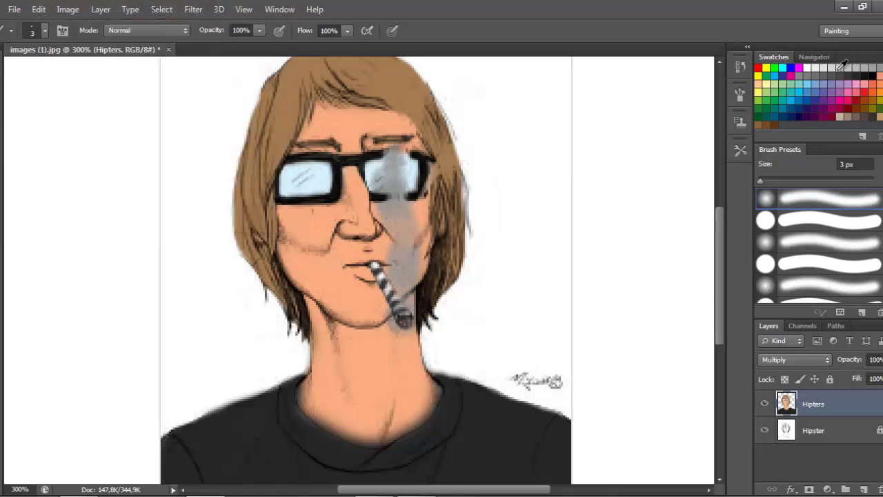
# Step: Try a dark shadow under the chin with a 25 px soft brush, and undo it
pyautogui.rightClick(263, 261)
pyautogui.moveTo(287, 188); pyautogui.dragTo(316, 187)
pyautogui.press('Return')
pyautogui.moveTo(332, 345); pyautogui.dragTo(340, 339)
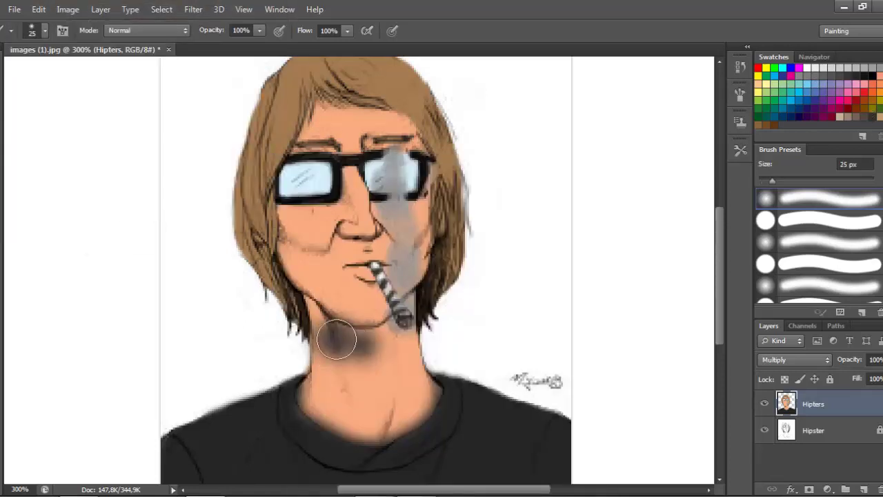
pyautogui.rightClick(349, 340)
pyautogui.click(126, 266)
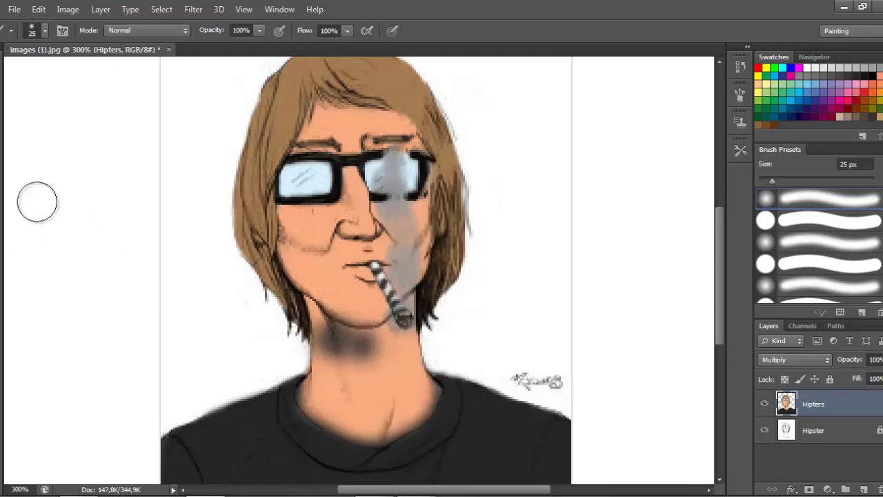
pyautogui.hotkey('ctrl', 'z')
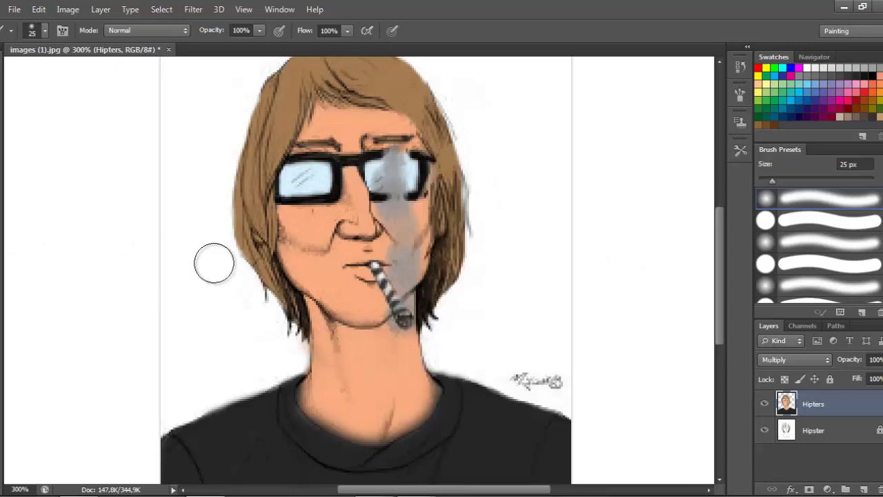
# Step: Paint a dark translucent shadow on the neck under the jaw with the 55 px round brush preset reduced to 13 px
pyautogui.rightClick(441, 173)
pyautogui.click(510, 374)
pyautogui.click(585, 128)
pyautogui.rightClick(513, 153)
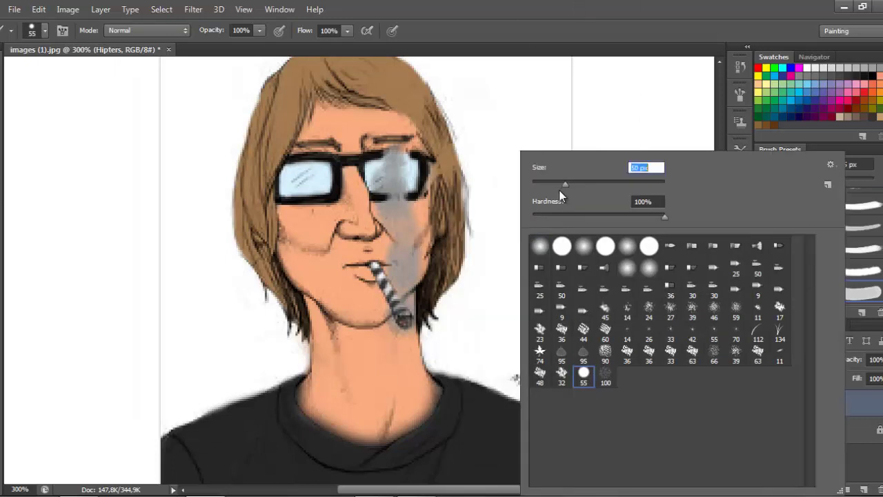
pyautogui.moveTo(564, 185); pyautogui.dragTo(539, 185)
pyautogui.click(592, 58)
pyautogui.moveTo(315, 315); pyautogui.dragTo(350, 340)
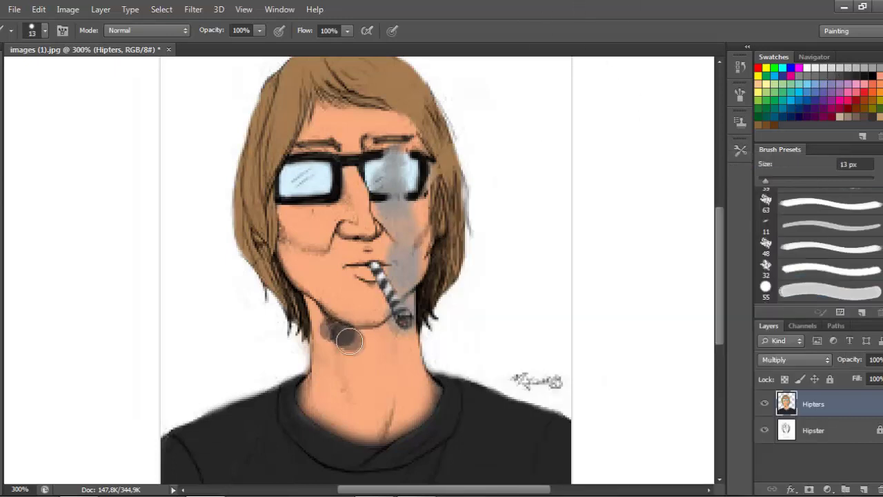
# Step: Try another shadow stroke on the neck with the brush at 5 px, and undo it
pyautogui.rightClick(333, 336)
pyautogui.moveTo(353, 185); pyautogui.dragTo(349, 185)
pyautogui.moveTo(327, 330)
pyautogui.mouseDown()
pyautogui.moveTo(307, 299)
pyautogui.moveTo(358, 345)
pyautogui.mouseUp()
pyautogui.hotkey('ctrl', 'z')
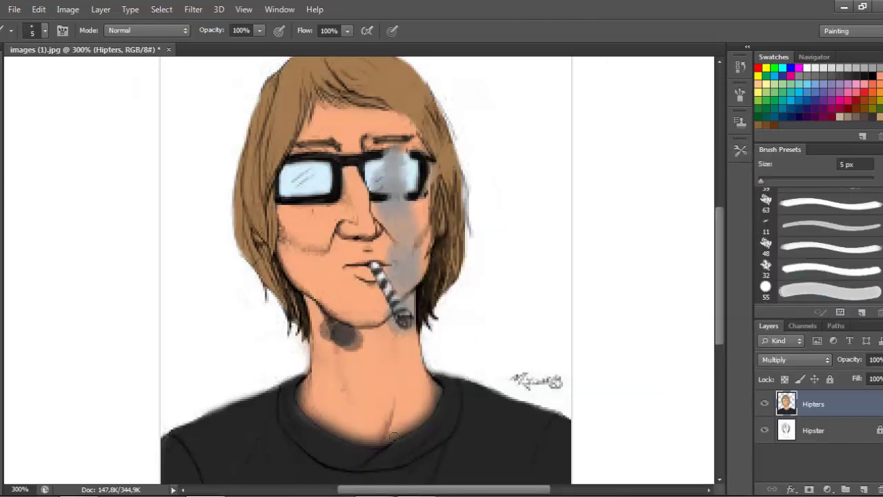
# Step: Switch to a 12 px round brush and undo the dark shadow painted on the neck under the jaw
pyautogui.rightClick(366, 320)
pyautogui.moveTo(382, 185); pyautogui.dragTo(386, 185)
pyautogui.press('Return')
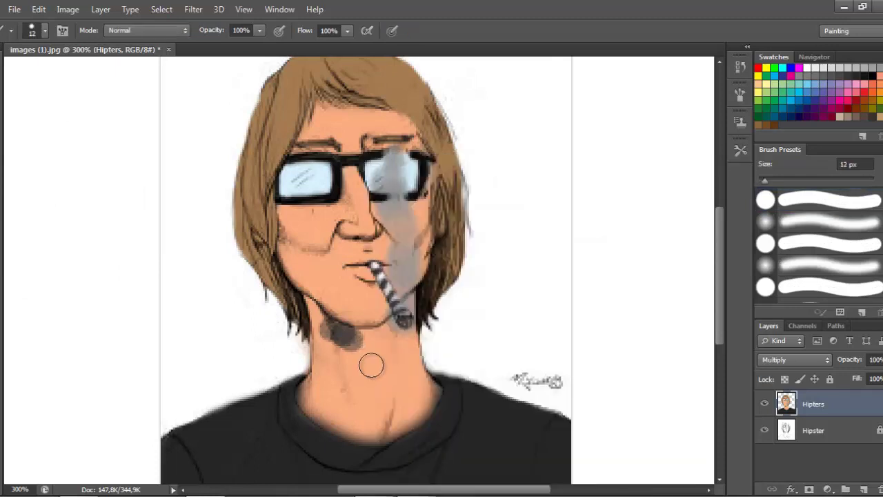
pyautogui.hotkey('ctrl', 'alt', 'z')
pyautogui.hotkey('ctrl', 'alt', 'z')
pyautogui.scroll(2, 23, 280)
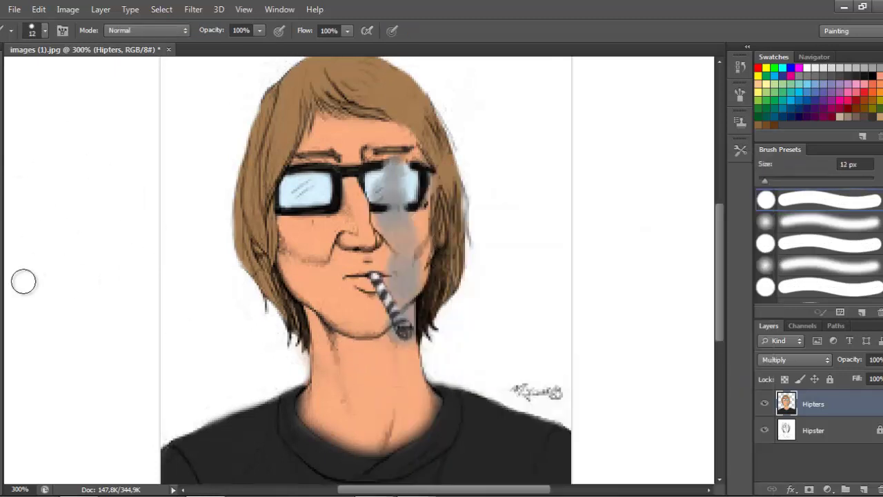
# Step: Choose a soft round brush preset at 5 px for painting on the portrait
pyautogui.press('z')
pyautogui.rightClick(387, 203)
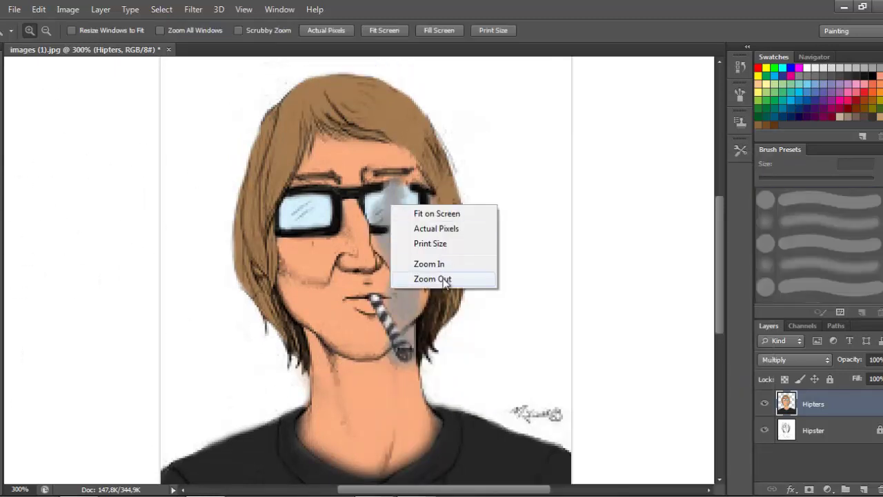
pyautogui.click(445, 278)
pyautogui.press('b')
pyautogui.rightClick(354, 150)
pyautogui.write('5')
pyautogui.press('Return')
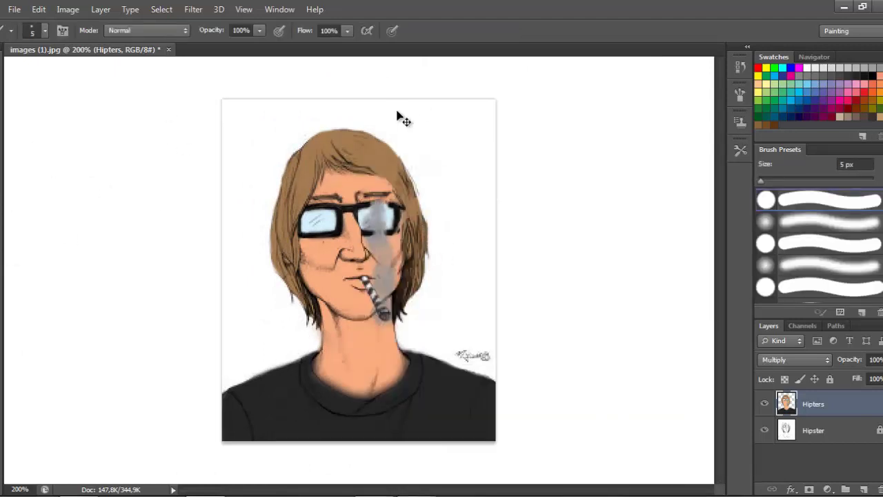
pyautogui.rightClick(419, 150)
pyautogui.click(439, 236)
pyautogui.click(426, 6)
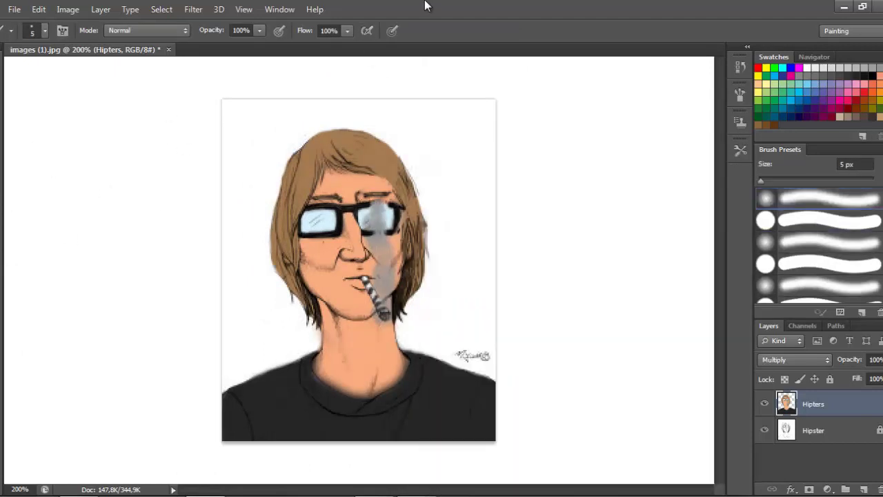
# Step: Erase stray colour along the hair's outer edge beside the smoke-covered lens with the 26 px eraser
pyautogui.press('e')
pyautogui.press('z')
pyautogui.click(436, 227)
pyautogui.press('e')
pyautogui.moveTo(535, 258)
pyautogui.mouseDown()
pyautogui.moveTo(526, 260)
pyautogui.moveTo(525, 219)
pyautogui.mouseUp()
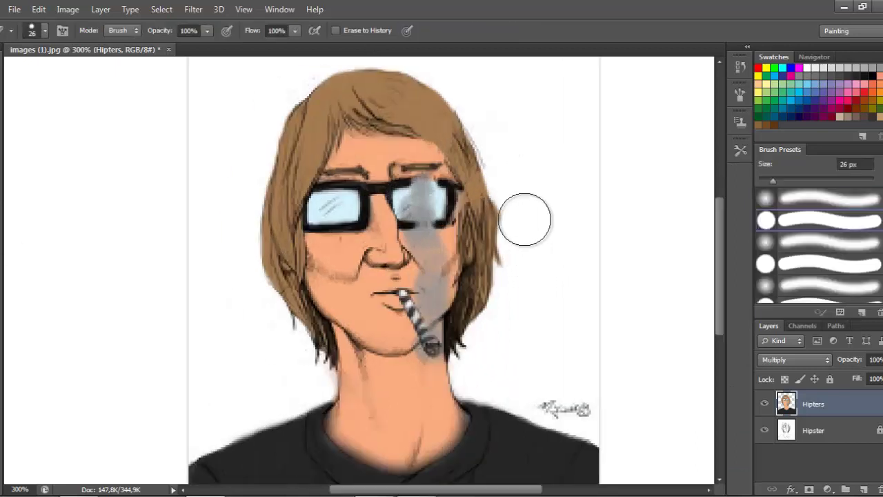
pyautogui.press('b')
pyautogui.press('z')
pyautogui.click(46, 31)
pyautogui.click(207, 165)
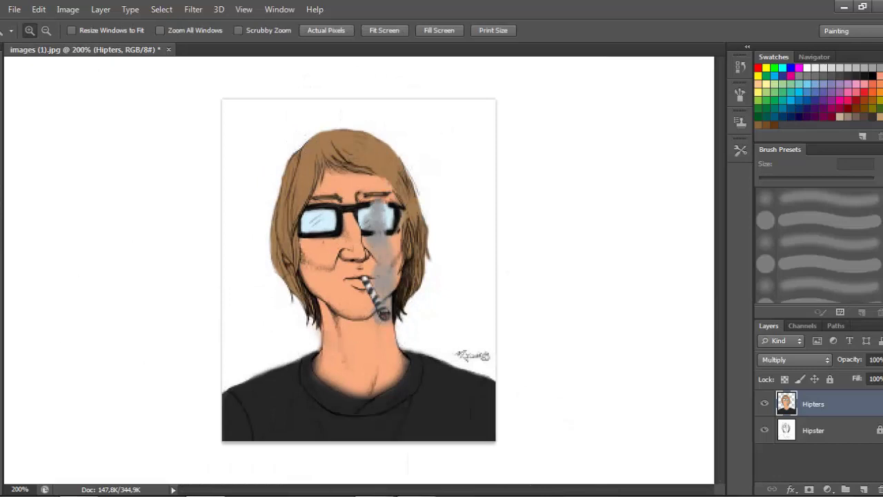
pyautogui.press('b')
pyautogui.hotkey('ctrl', '+')
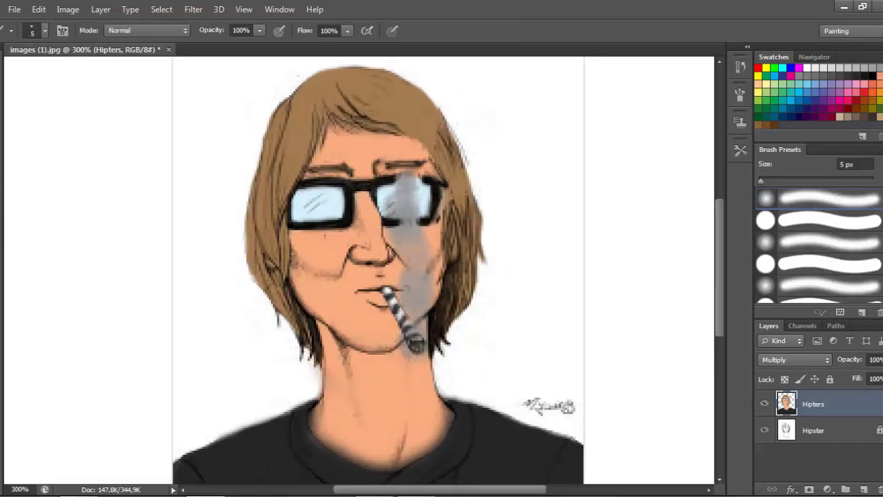